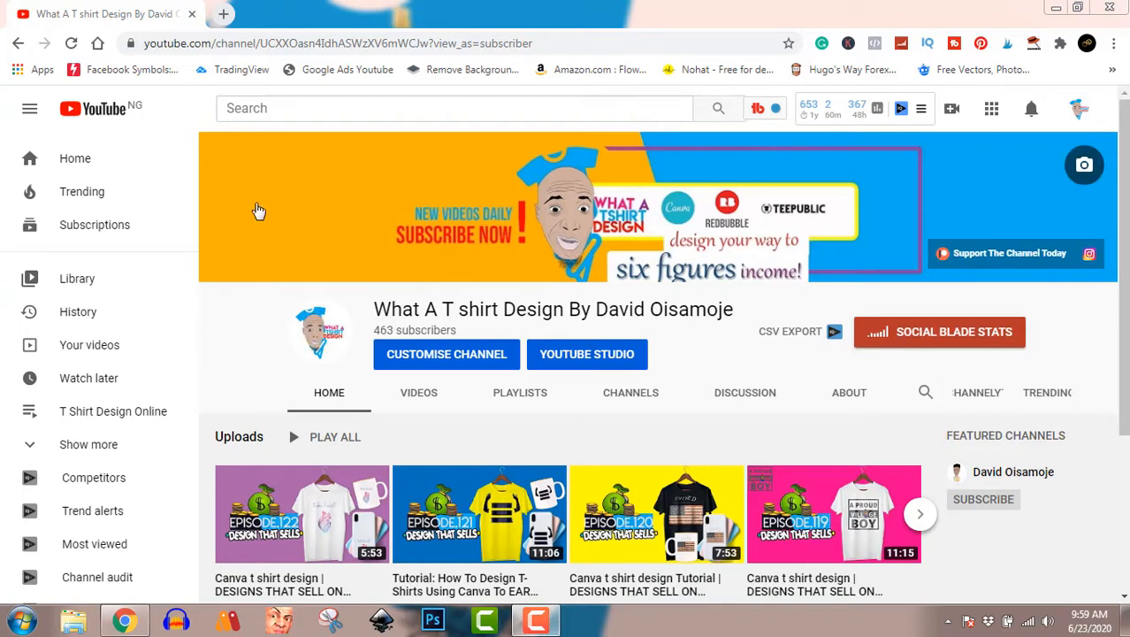
- Open Canva in a new browser tab and create a custom-size design of 4500 × 5400 px
click(222, 16)
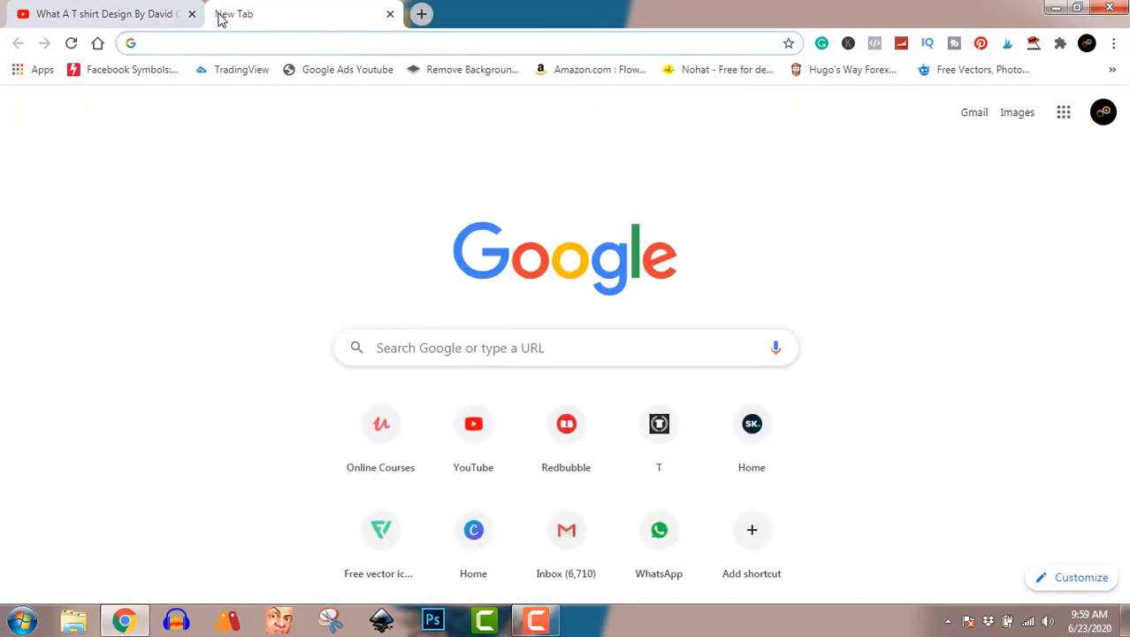
click(473, 531)
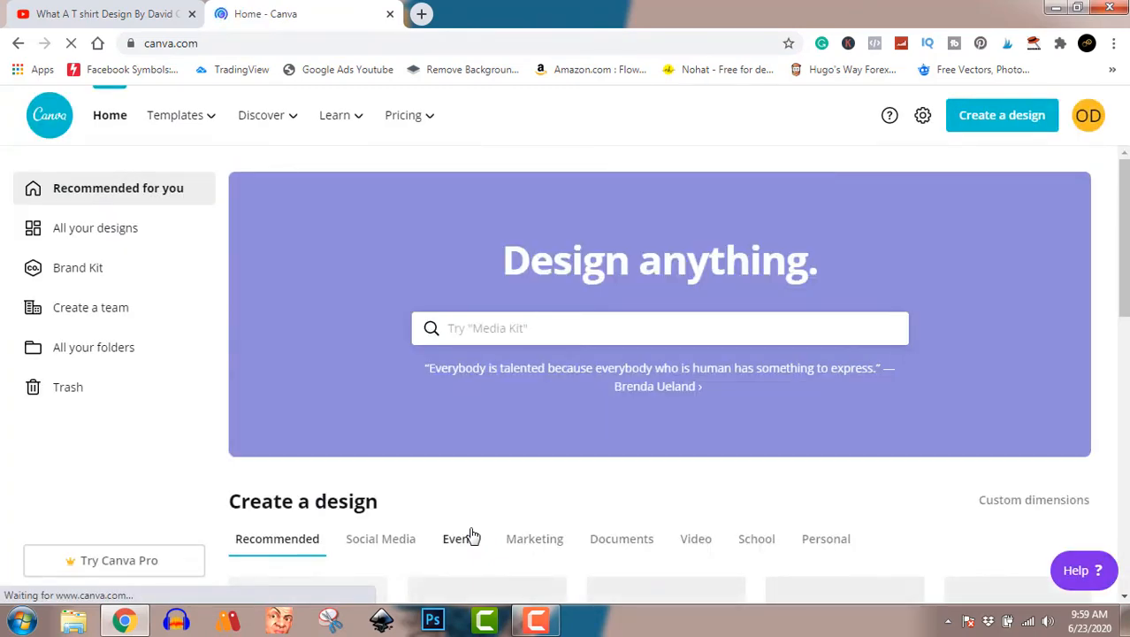
click(1013, 123)
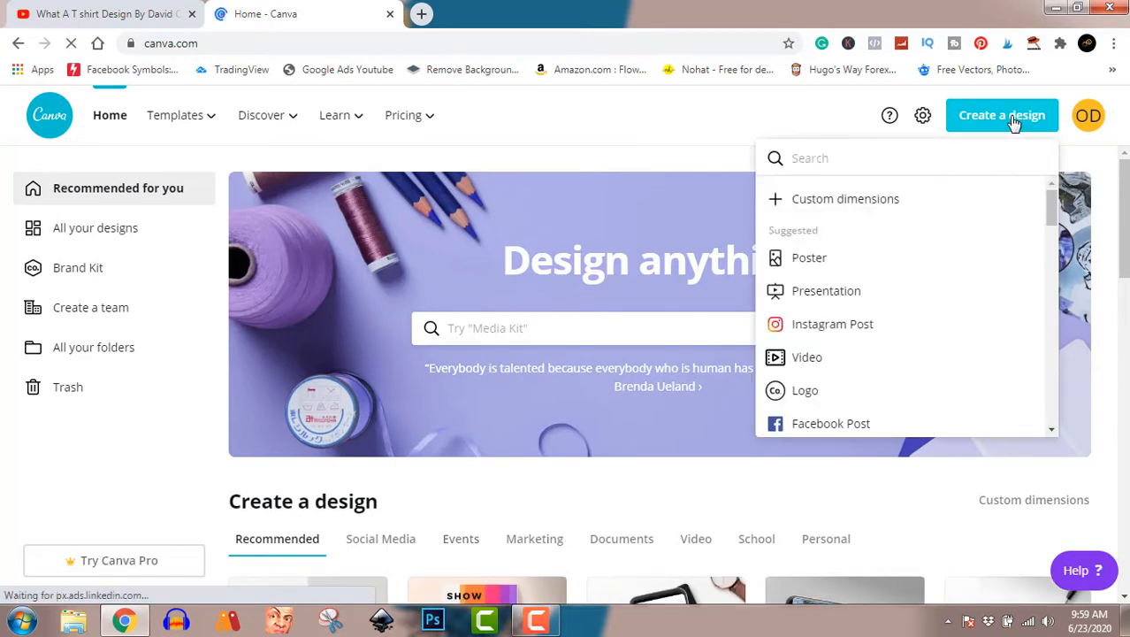
click(874, 203)
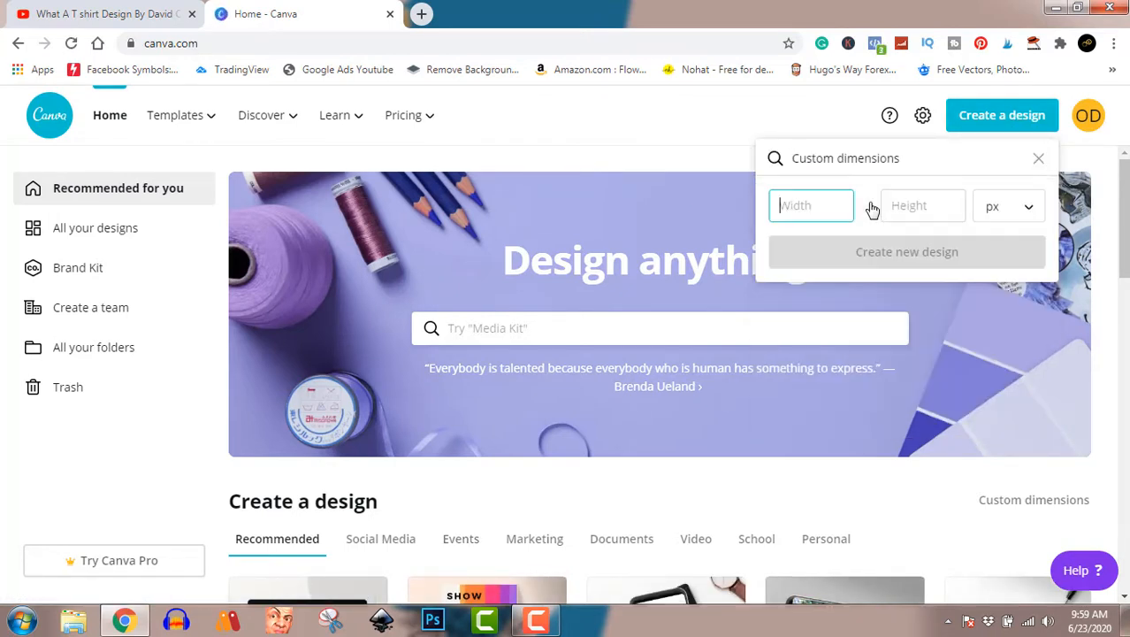
text(4500)
click(915, 205)
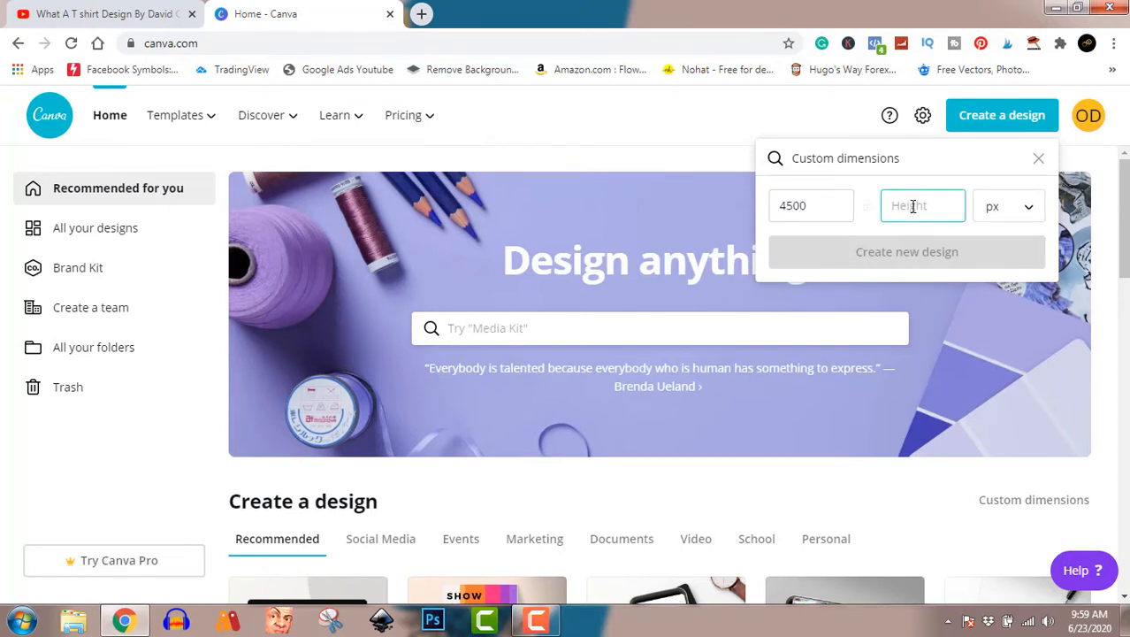
text(5400)
click(948, 254)
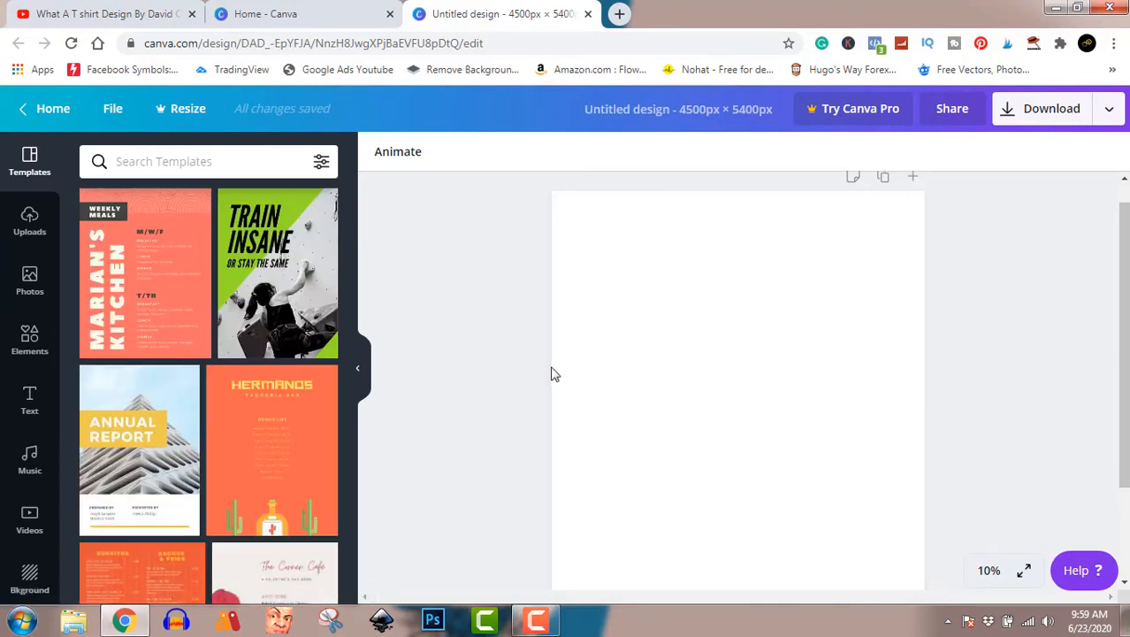
- Add the "love and joy" text combination to the page, enlarge it to most of the page width and centre it
click(29, 409)
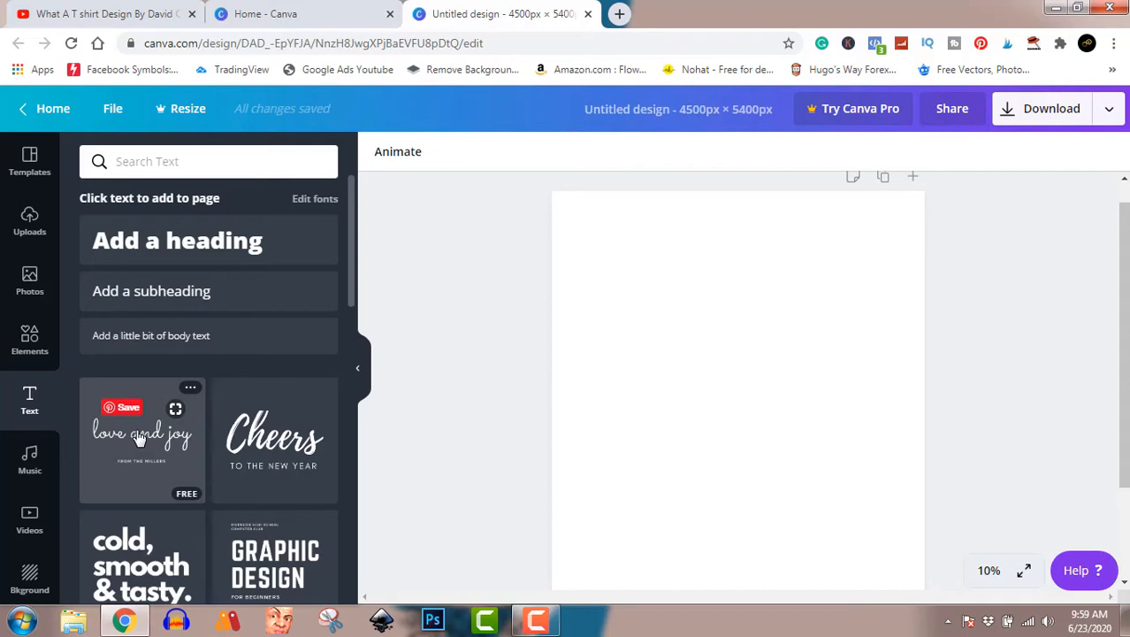
scroll(269, 459, down, 2)
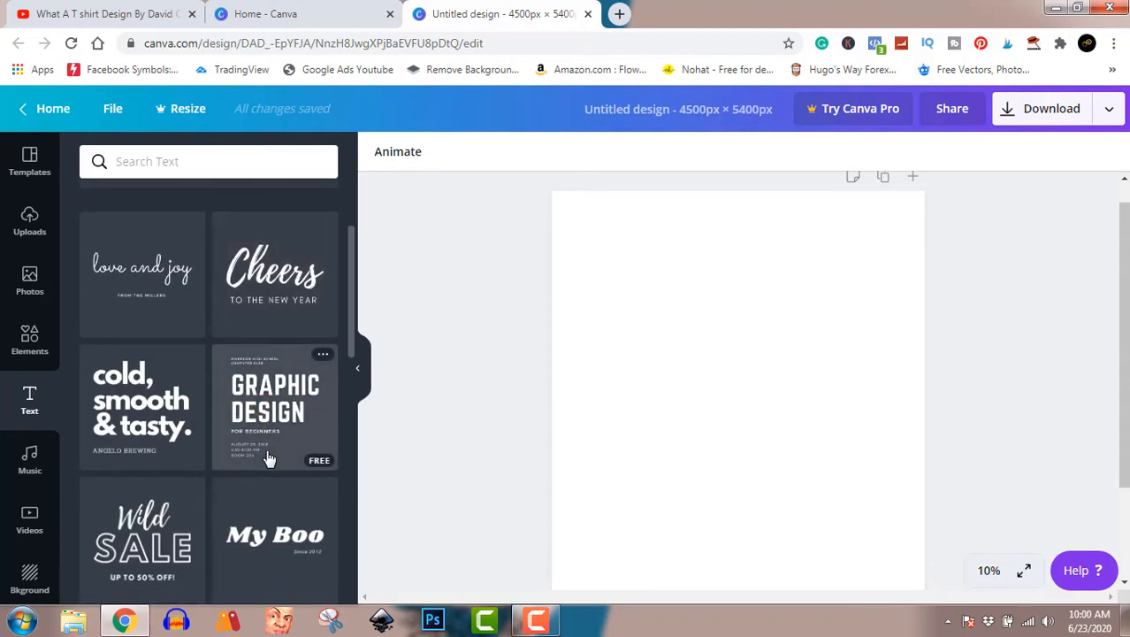
scroll(269, 458, up, 1)
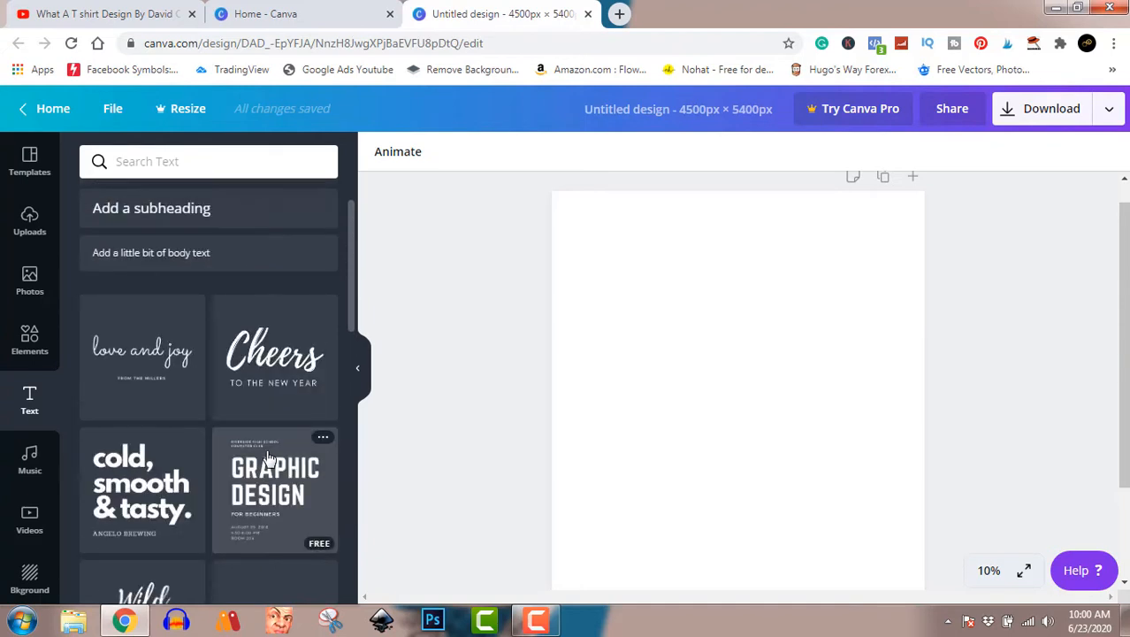
click(134, 358)
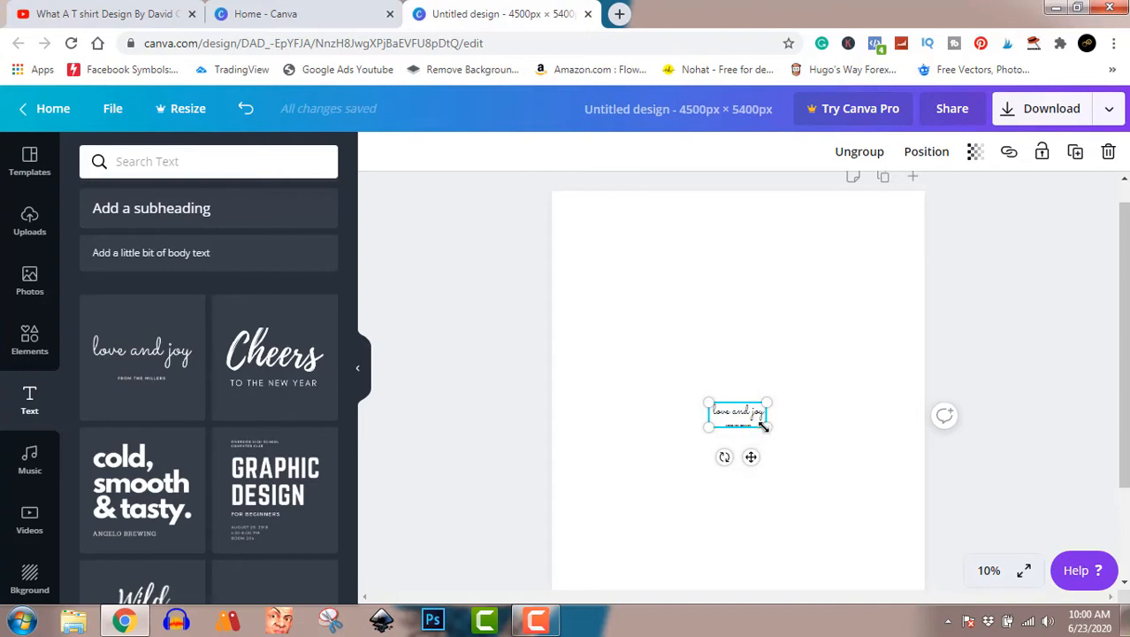
drag(765, 424, 996, 566)
drag(890, 442, 768, 354)
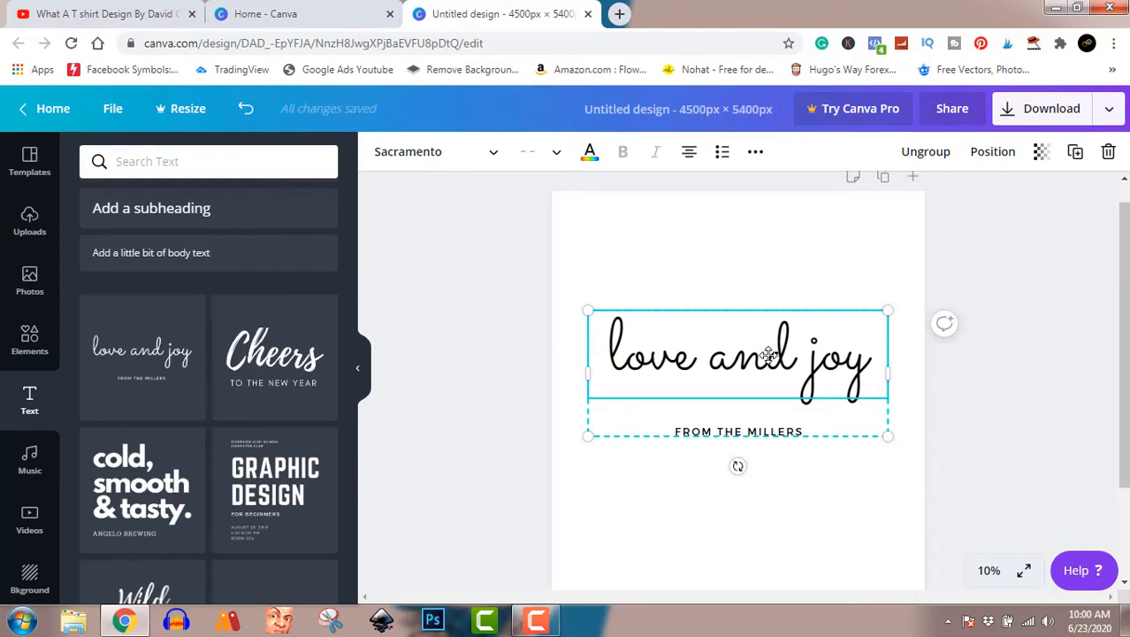
- Replace the "love and joy" script heading with "trillionaire"
double_click(769, 353)
key(ctrl+a)
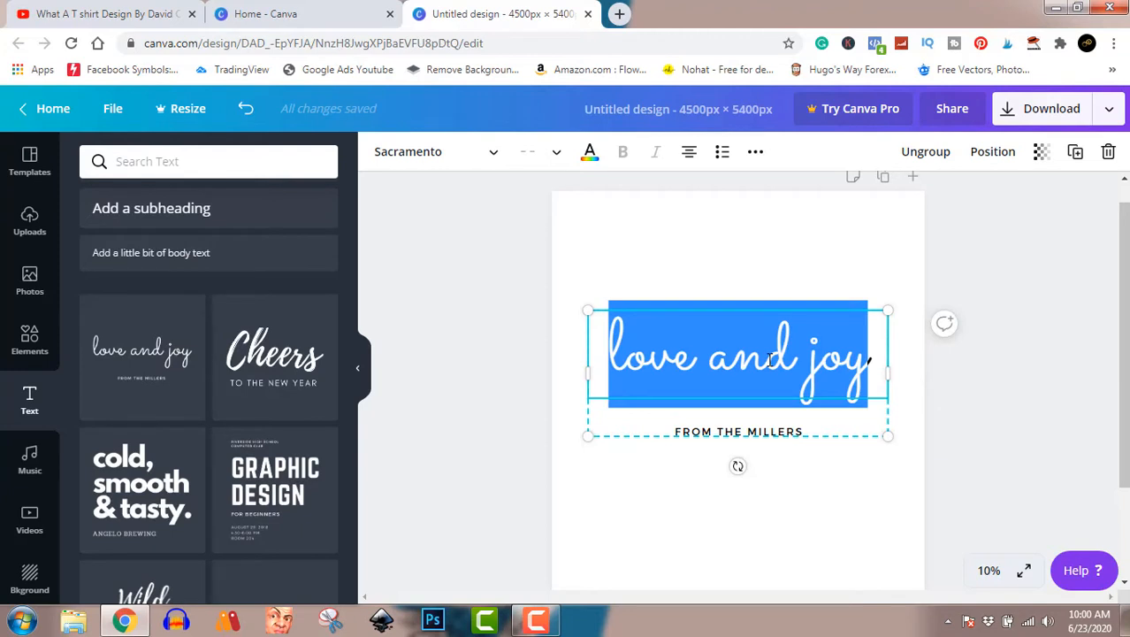
text(trillionaire)
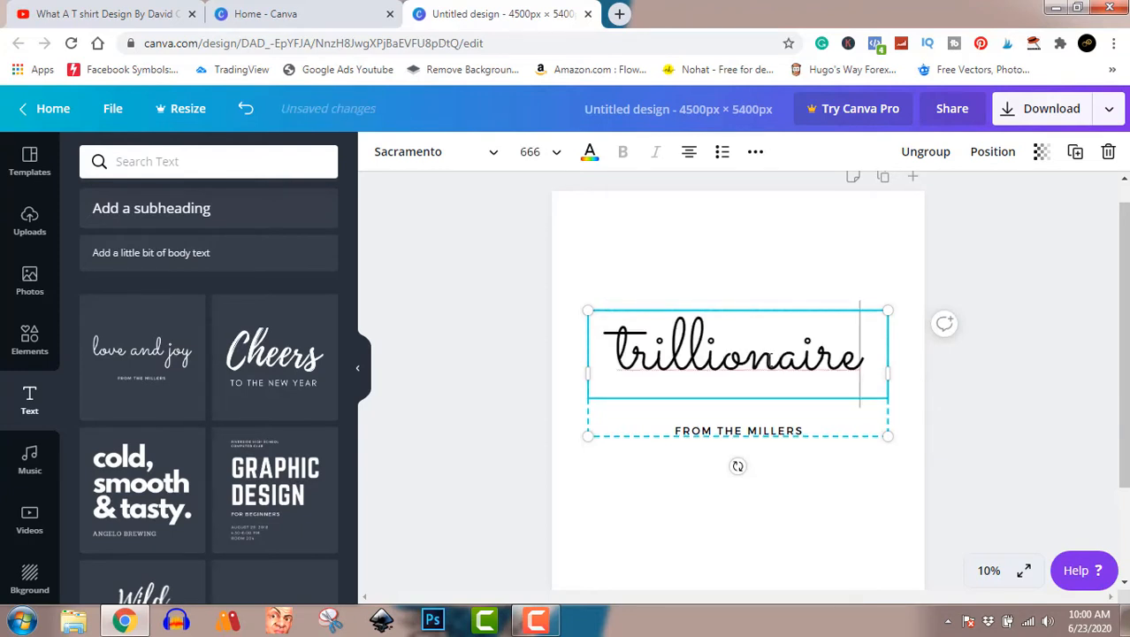
- Replace the "FROM THE MILLERS" line under the heading with "IN THE MARKING" followed by a row of dots
click(792, 432)
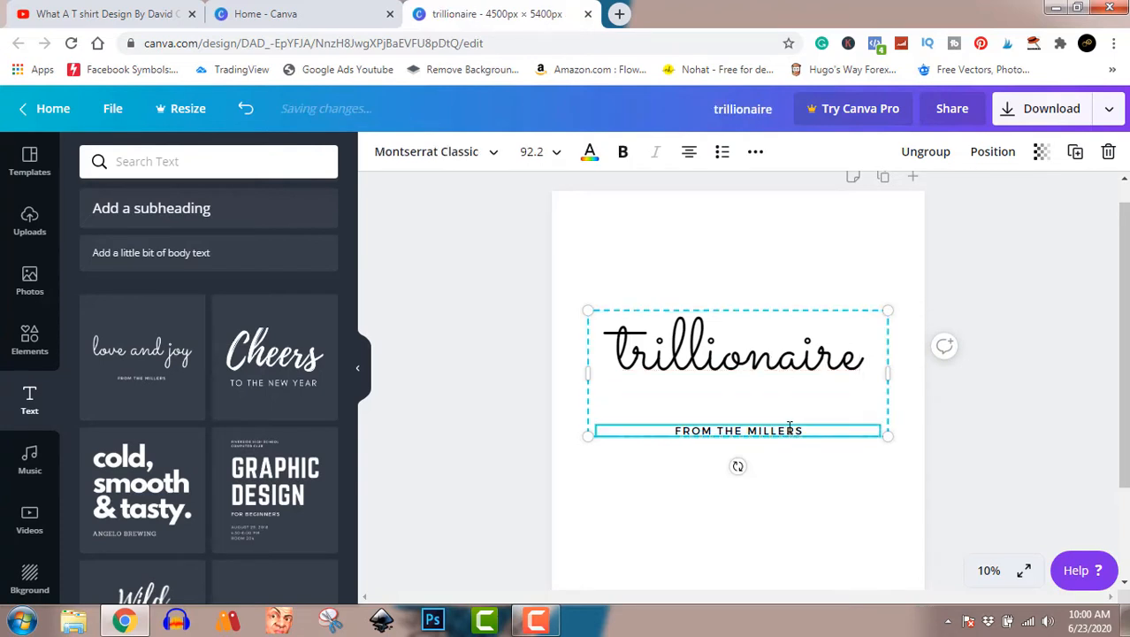
double_click(789, 430)
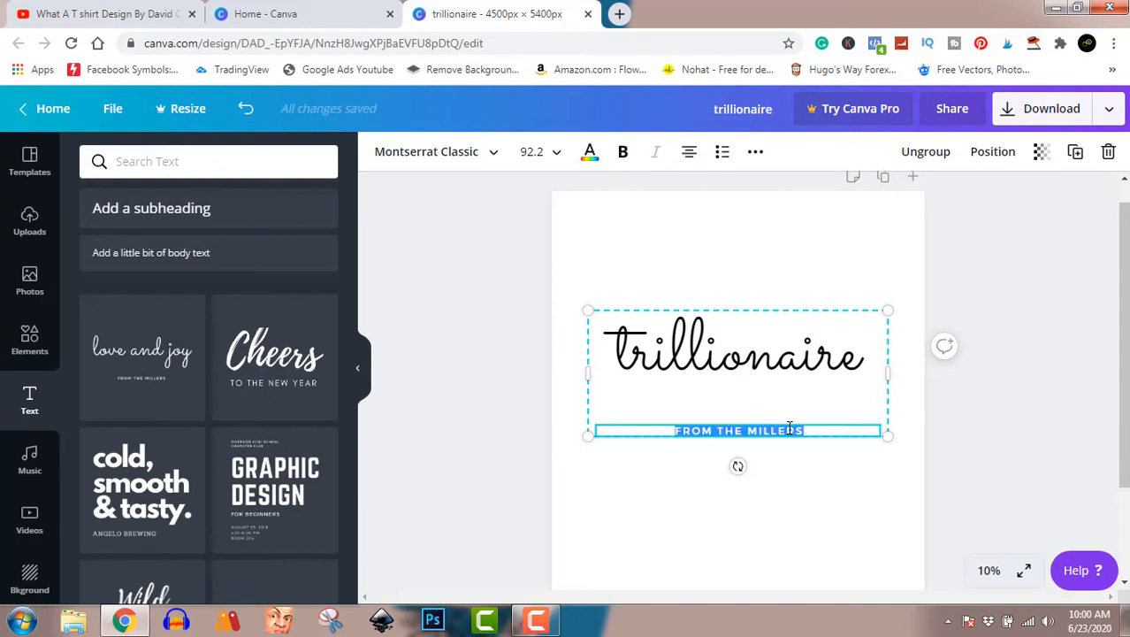
text(IN)
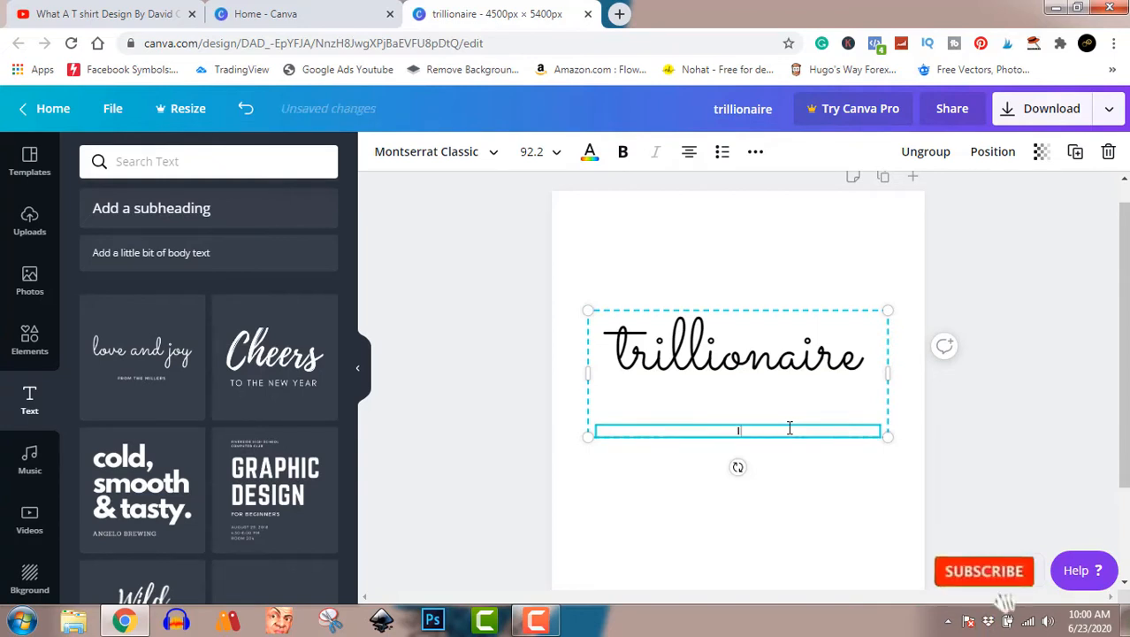
text( T)
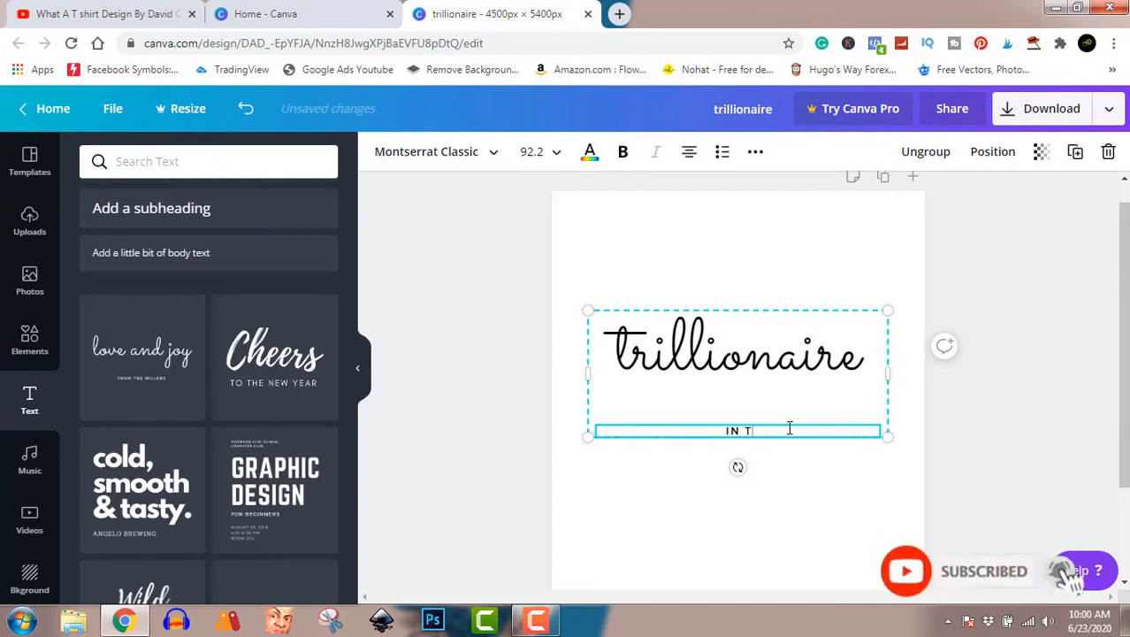
text(HE MA)
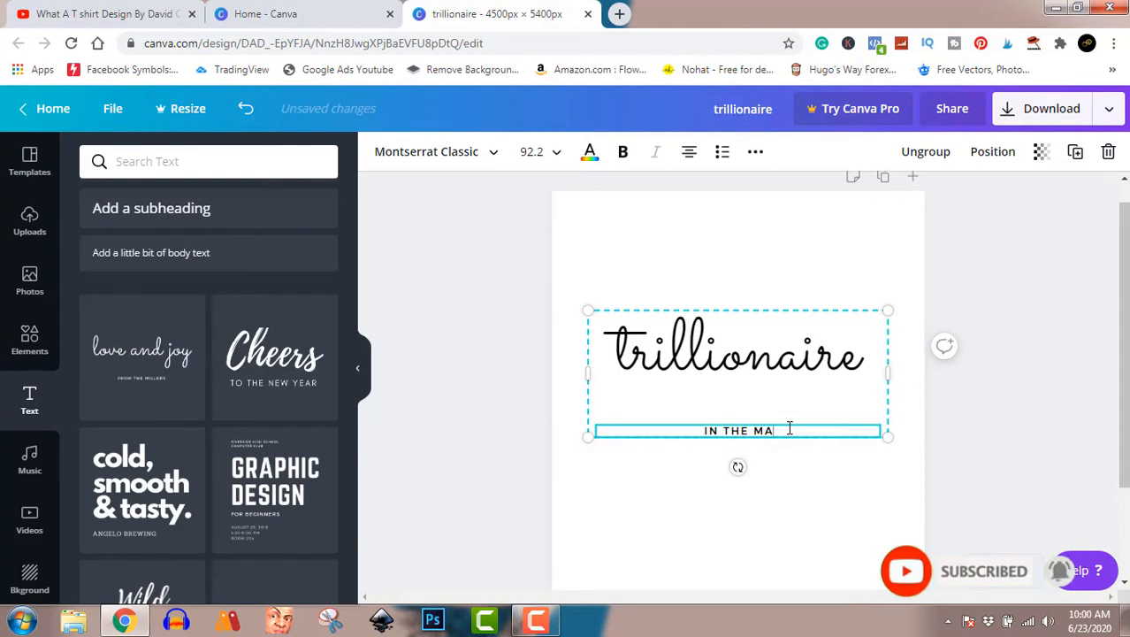
text(RKING)
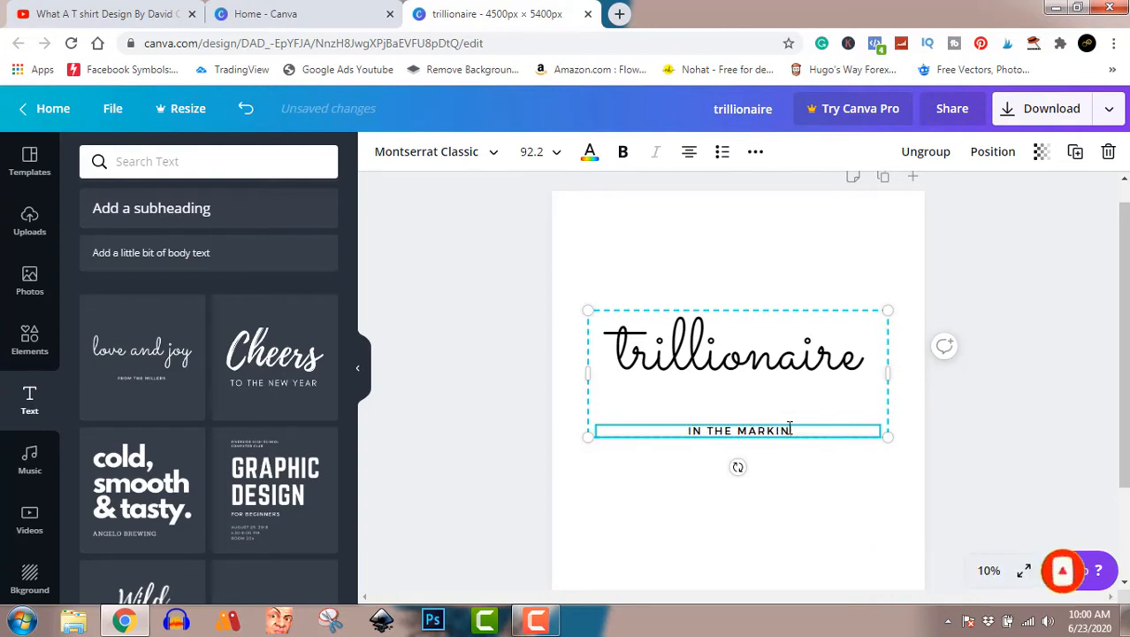
text(....)
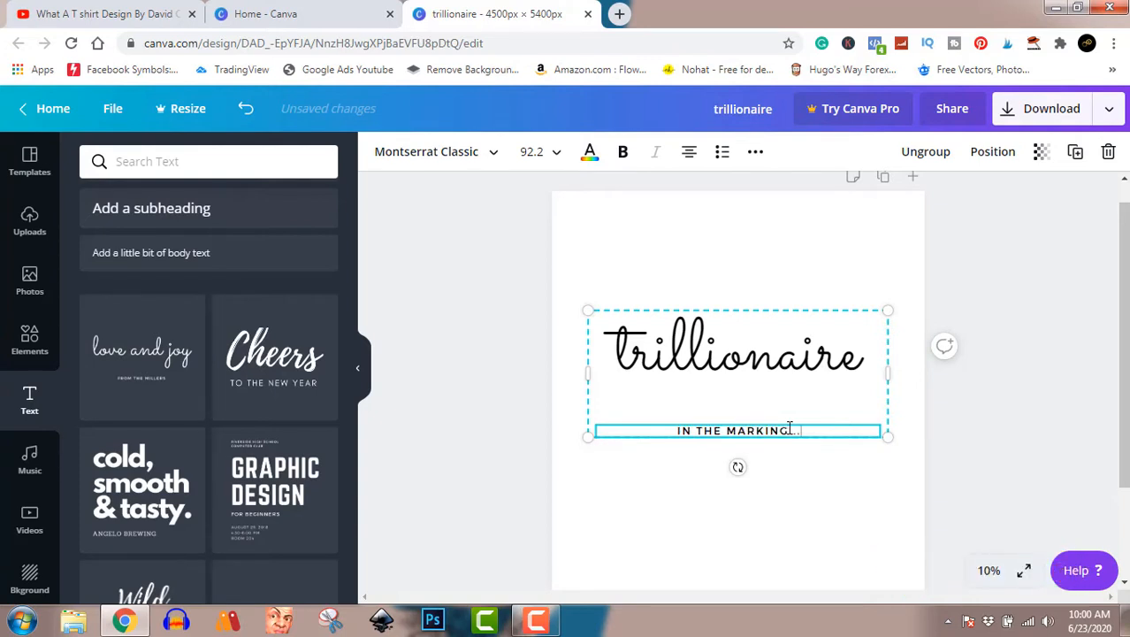
text(....)
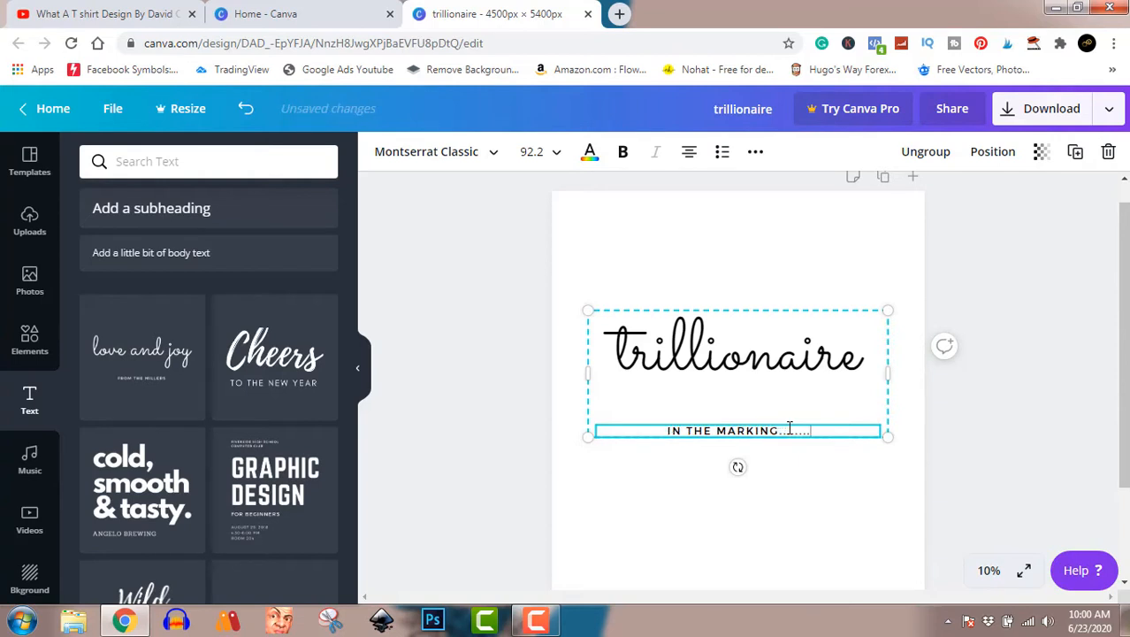
text(..)
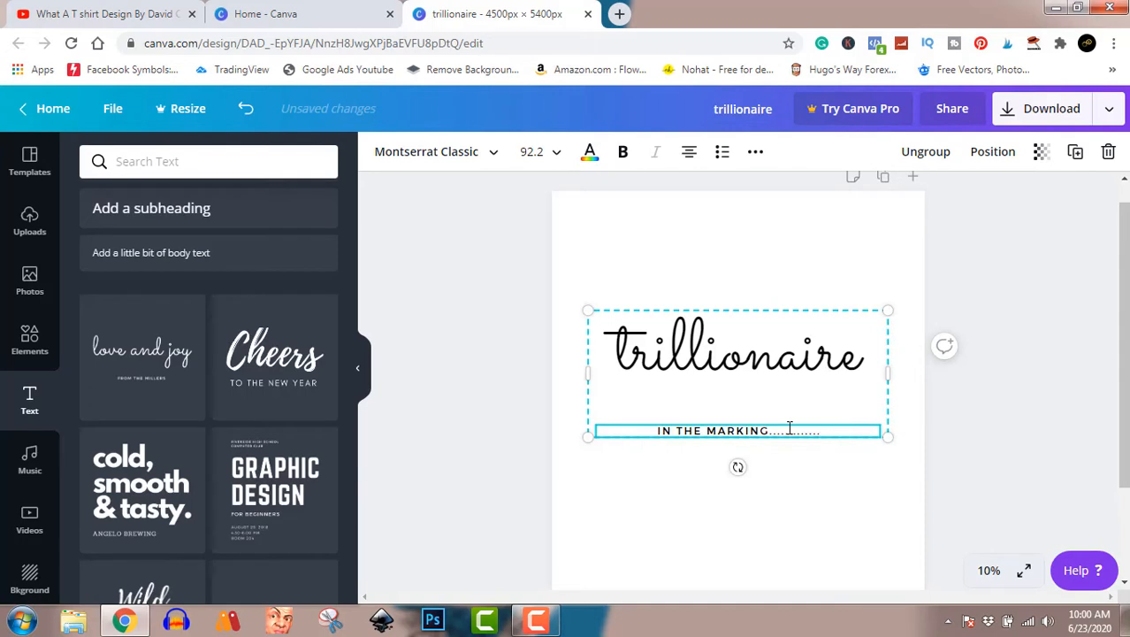
click(971, 428)
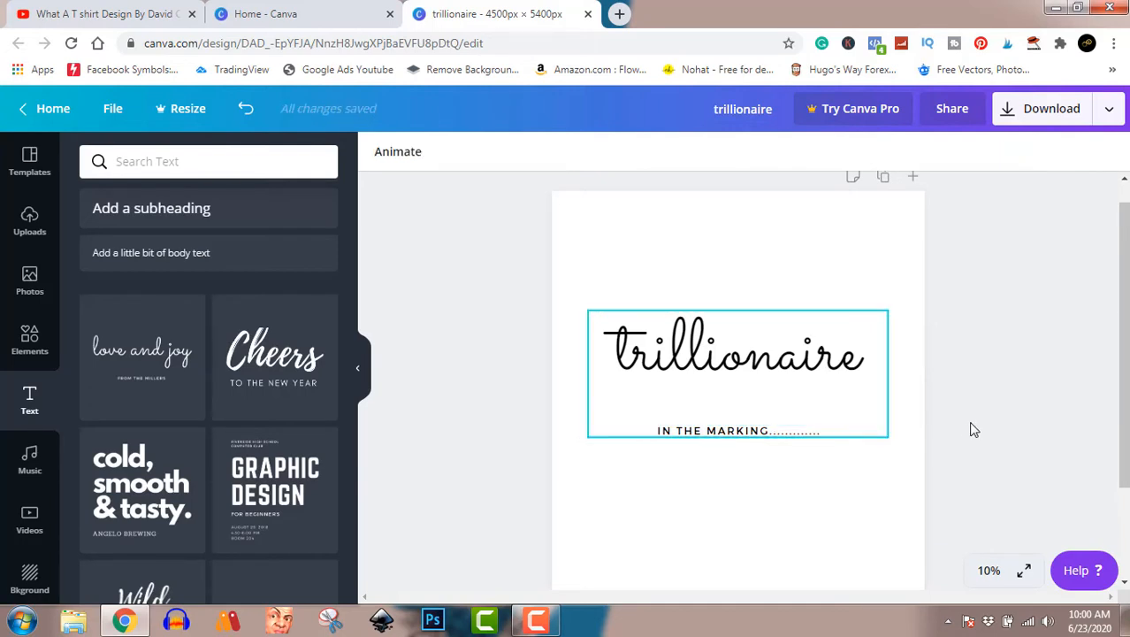
- Colour the "trillionaire" heading pink using the default colour palette
click(823, 361)
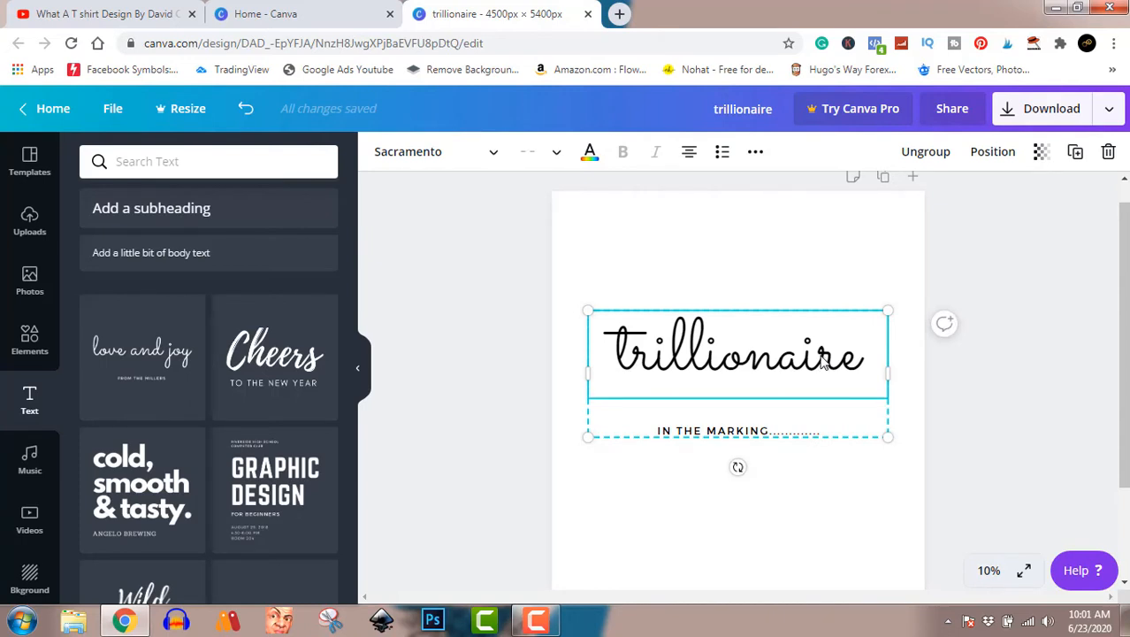
click(590, 157)
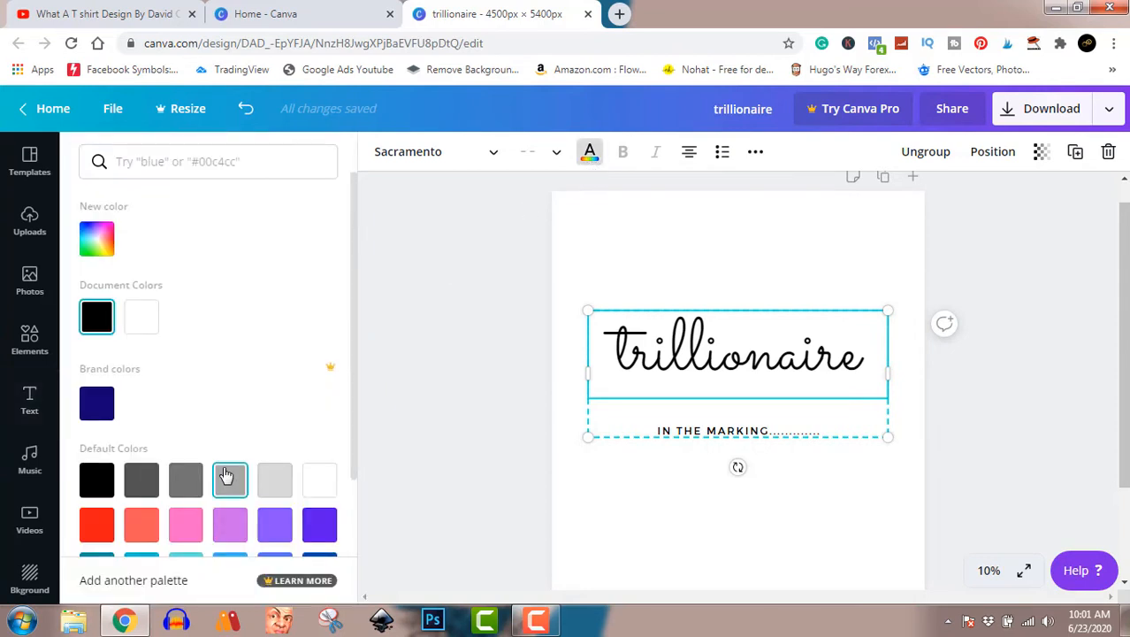
click(187, 523)
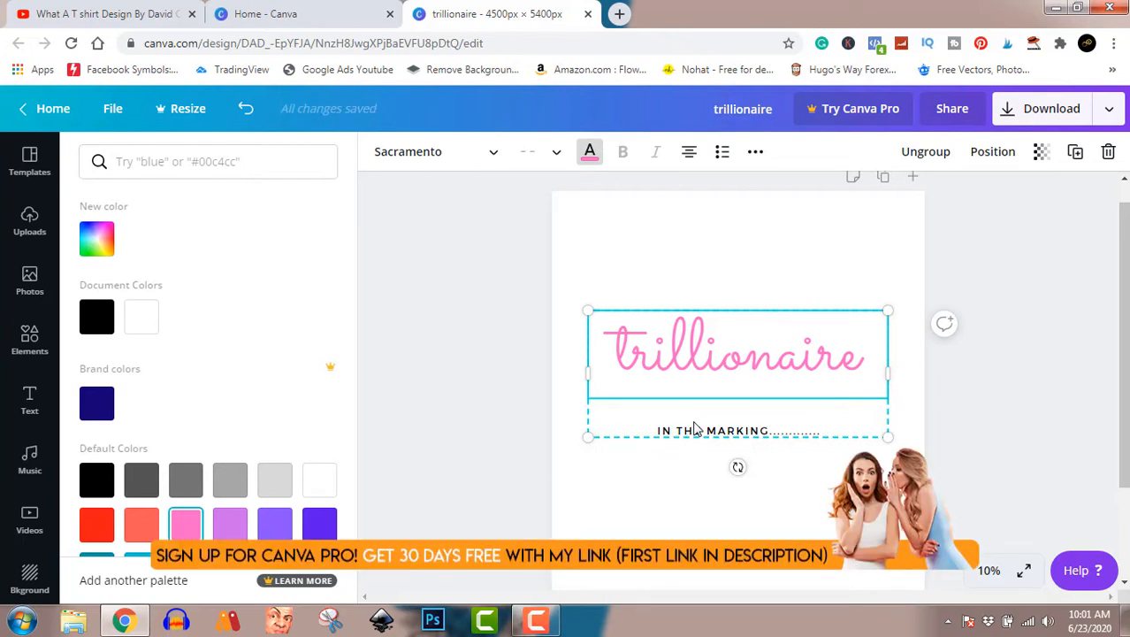
- Colour the whole "IN THE MARKING" line with a new custom orange, #f6580a
click(694, 432)
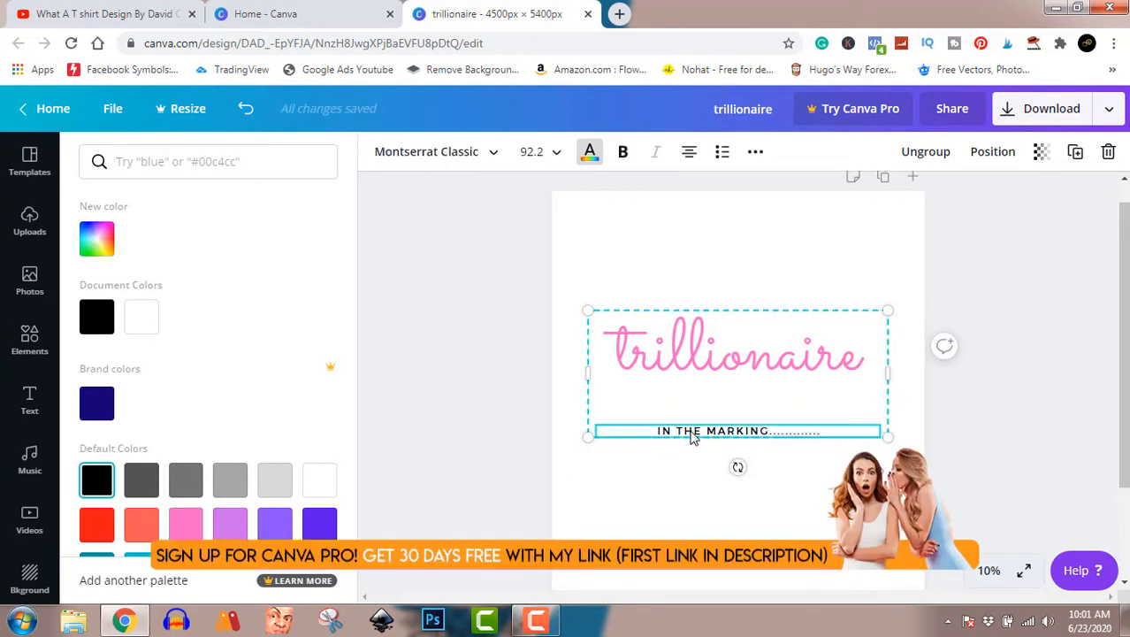
double_click(691, 431)
triple_click(691, 432)
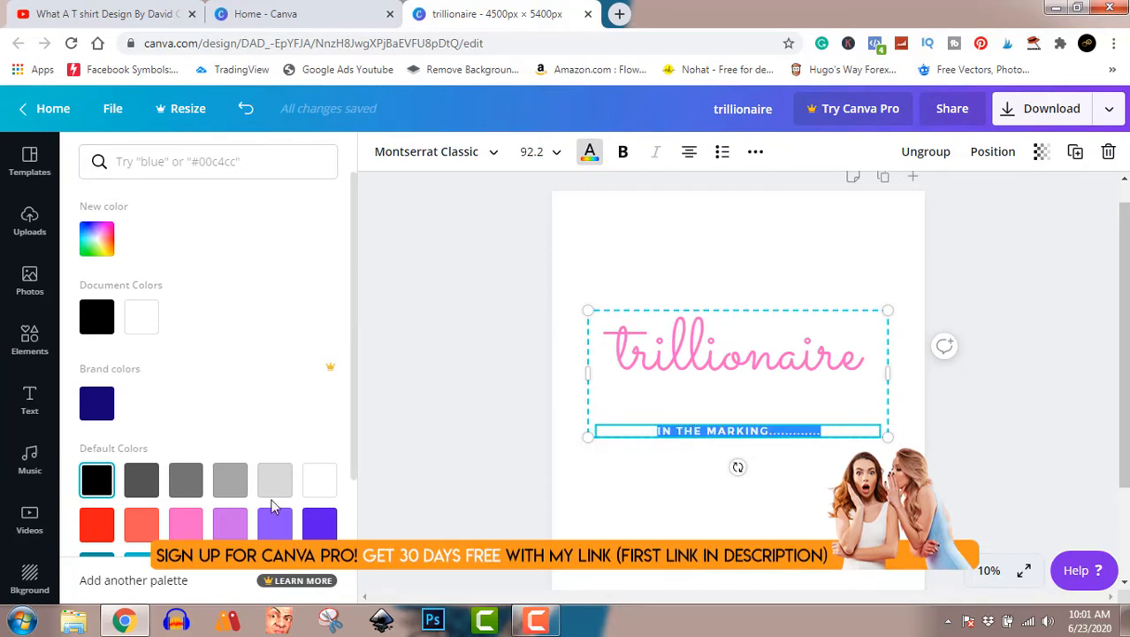
click(104, 244)
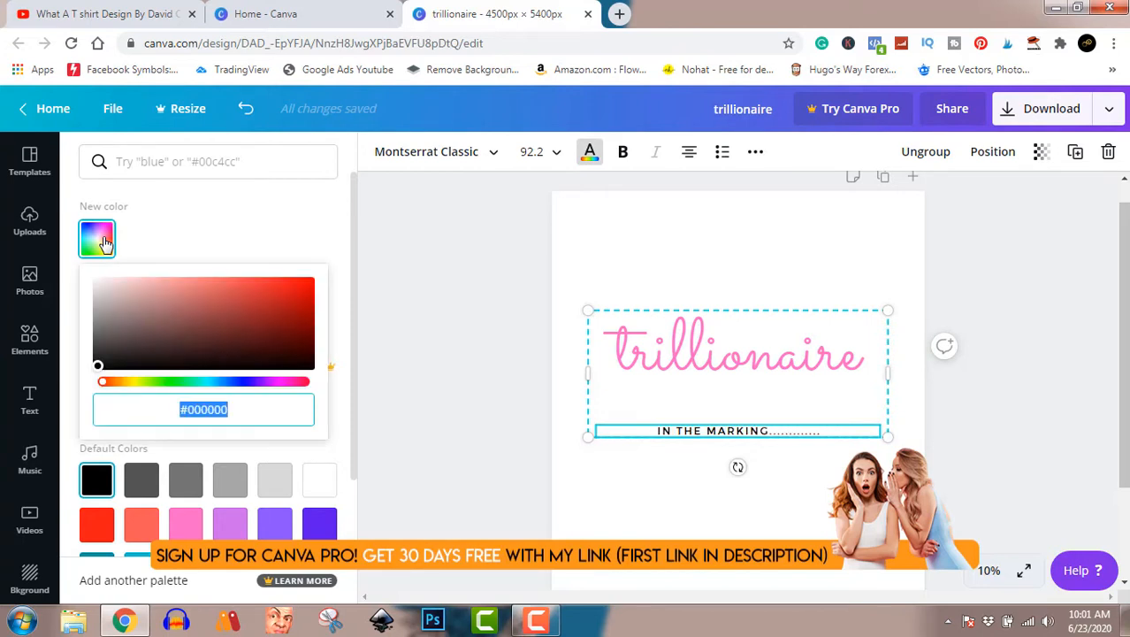
click(114, 382)
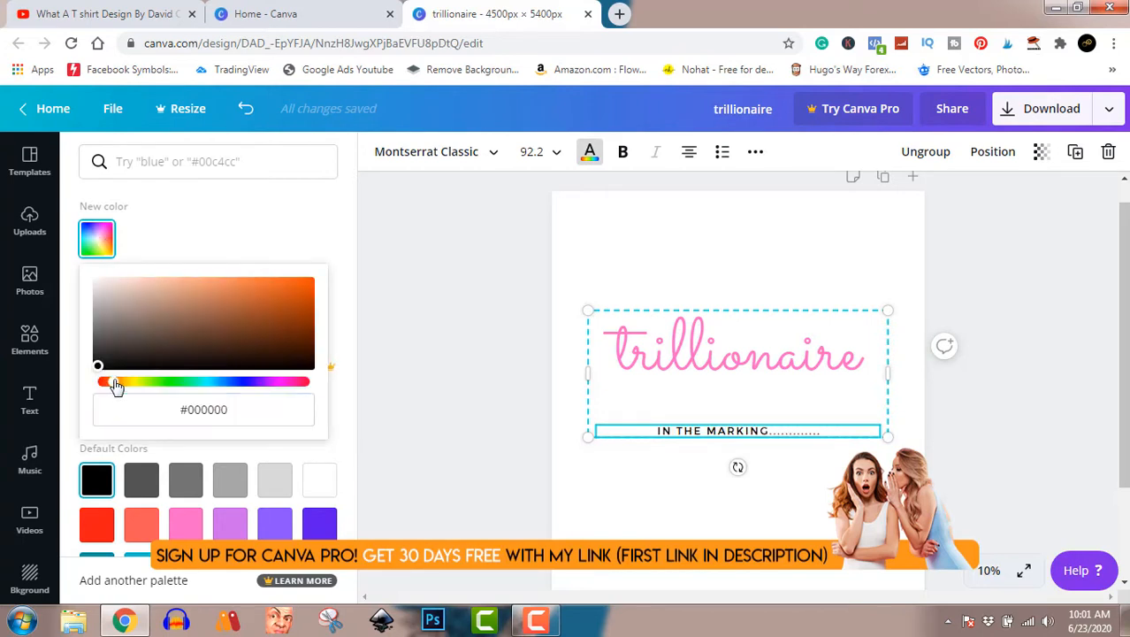
click(305, 282)
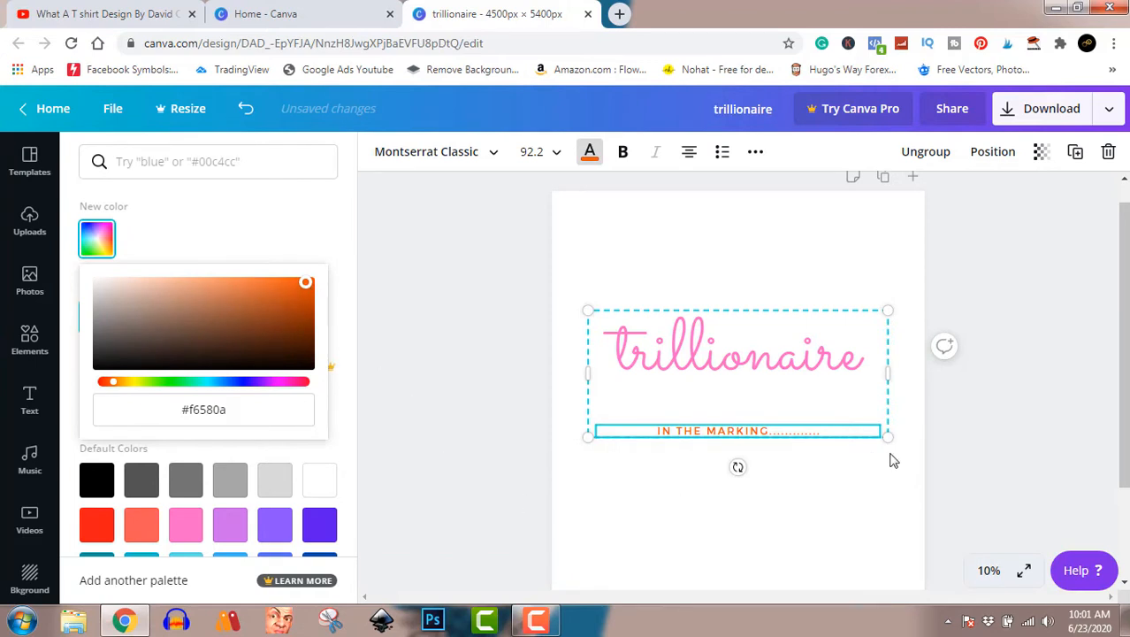
click(1011, 415)
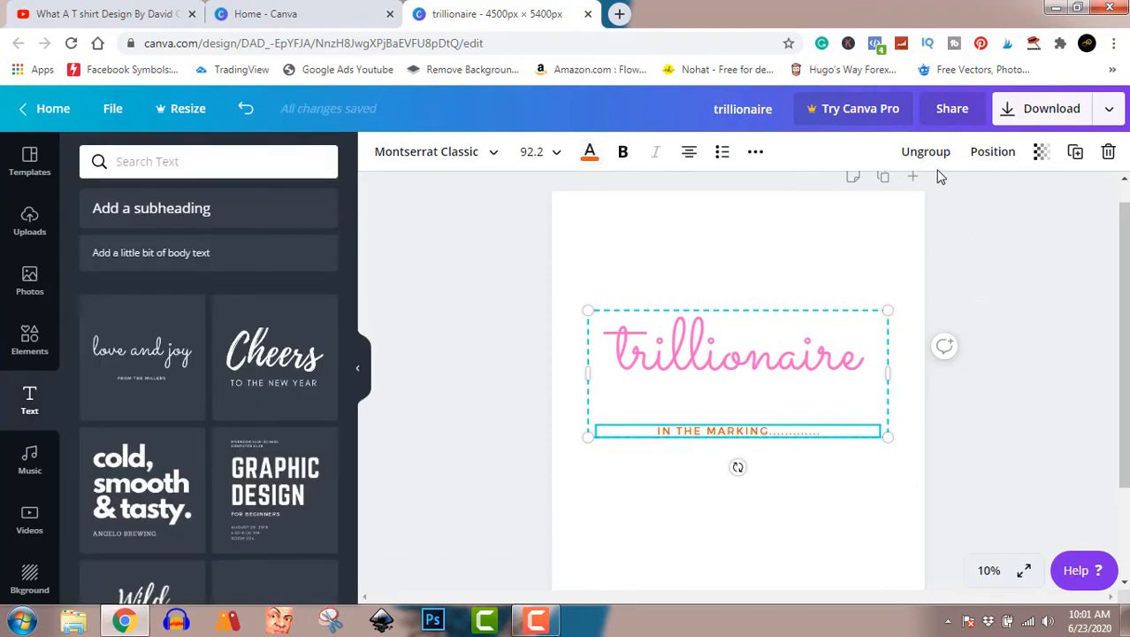
- Ungroup the text combination so the heading and the line below it are separate objects, and deselect both
click(925, 152)
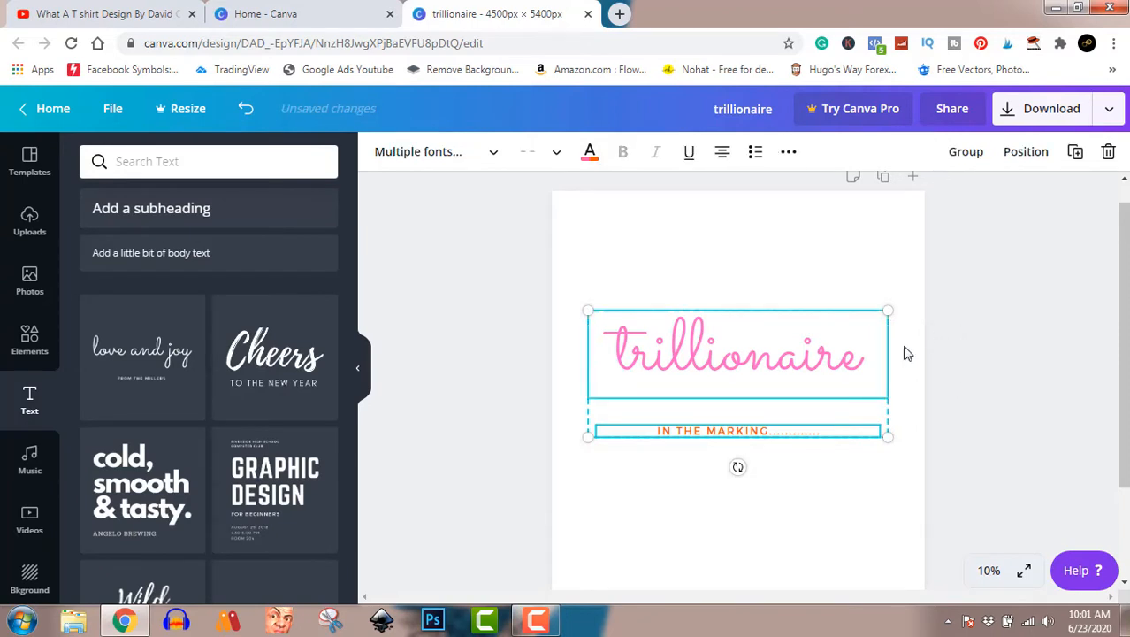
click(956, 371)
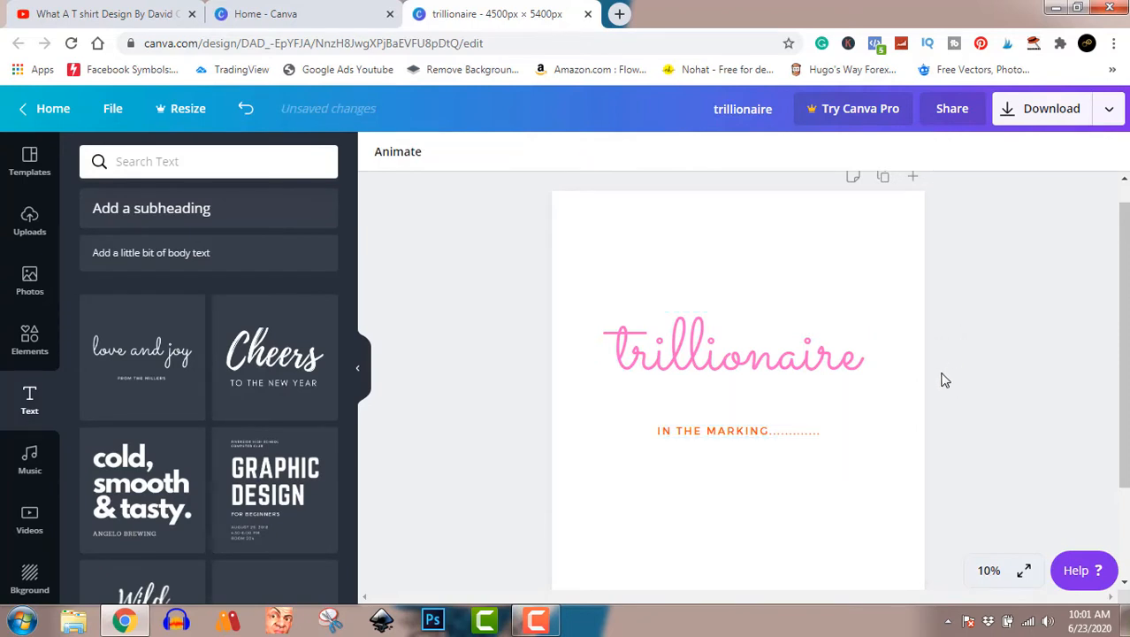
- Enlarge the "IN THE MARKING" line to font size 142 and centre it directly beneath the "trillionaire" heading
click(754, 436)
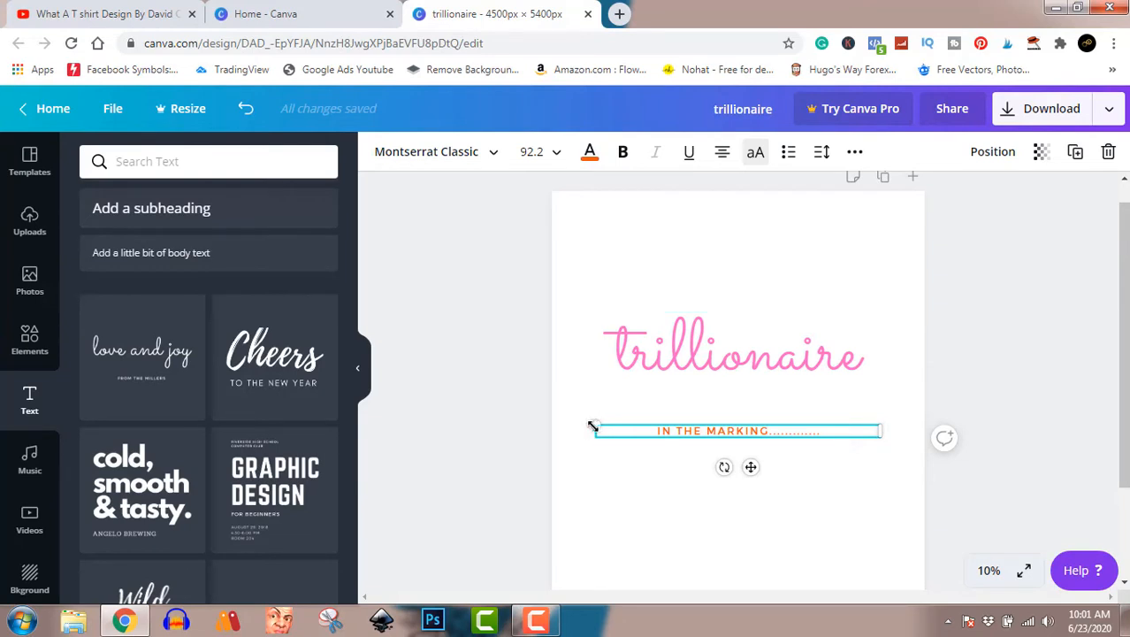
drag(596, 425, 442, 337)
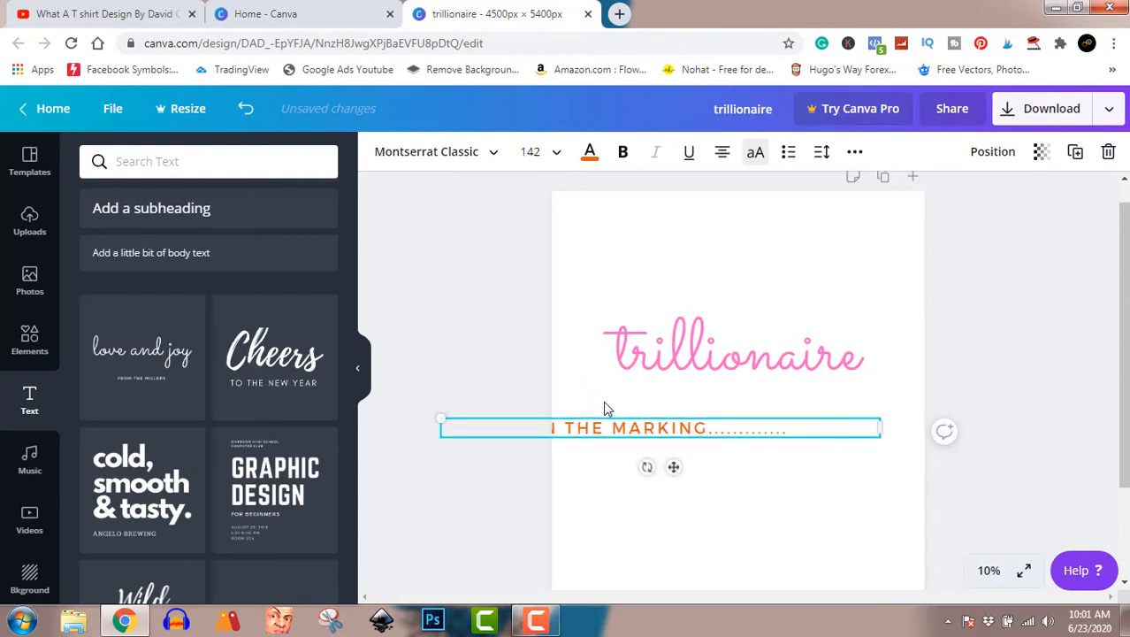
drag(633, 428, 708, 389)
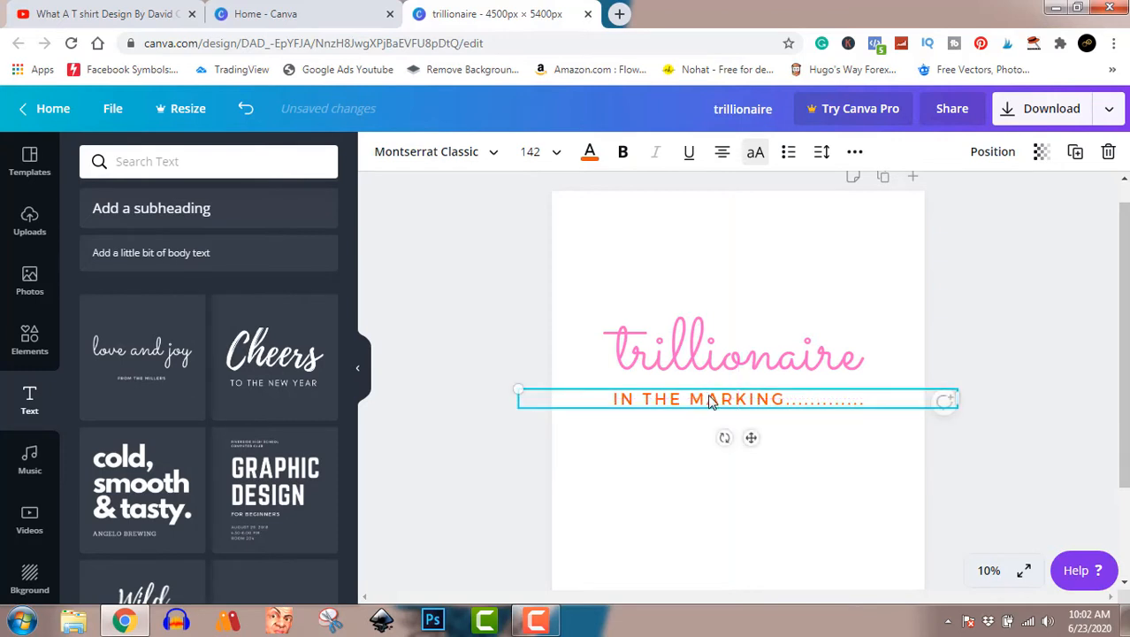
click(1013, 299)
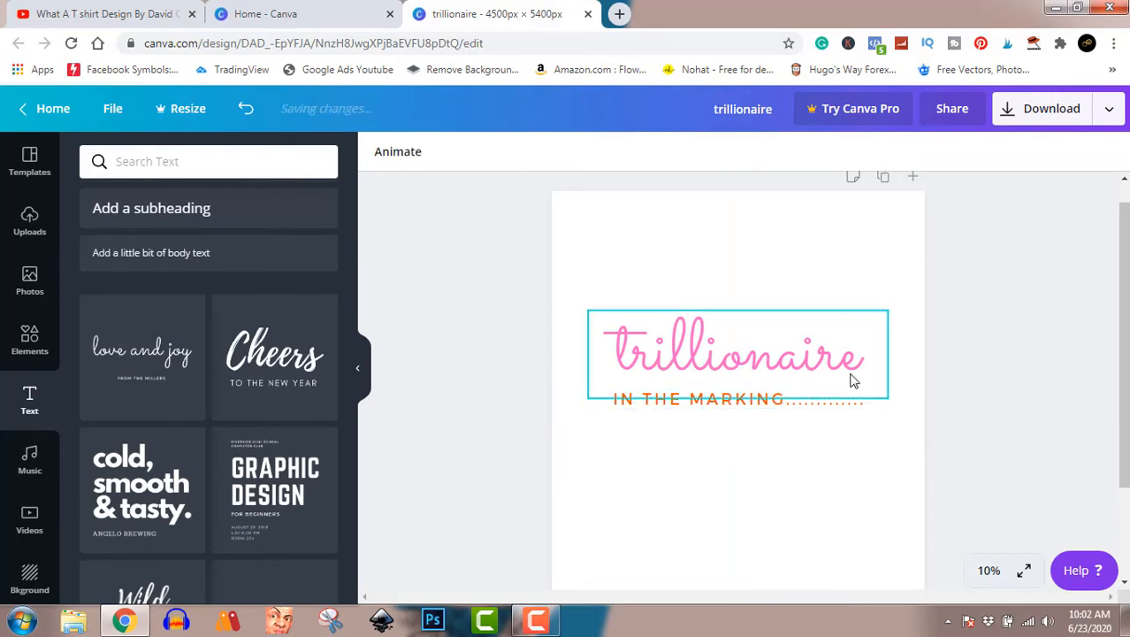
- Shorten the row of dots after "IN THE MARKING" by removing four dots, and deselect the line
click(855, 406)
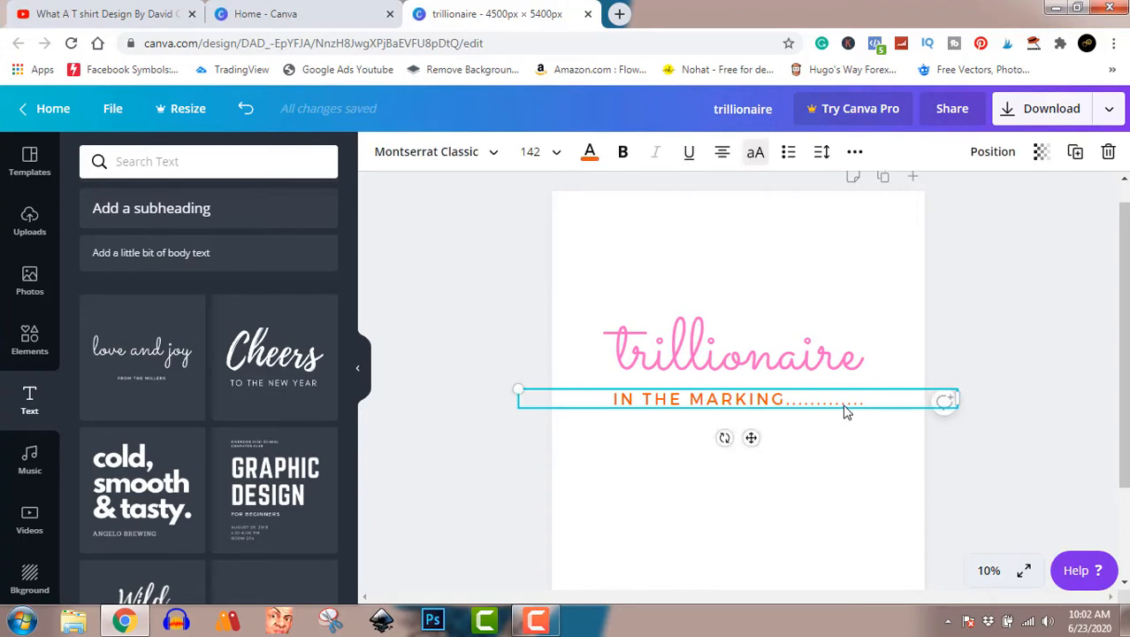
click(840, 401)
key(BackSpace)
key(BackSpace)
key(BackSpace)
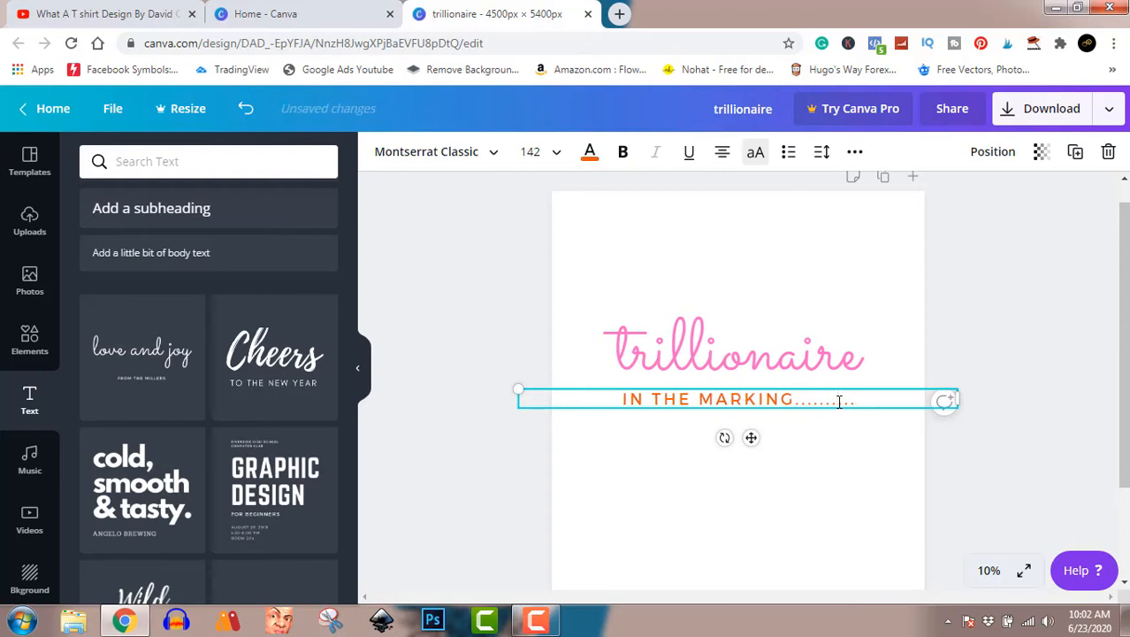
key(BackSpace)
click(1016, 340)
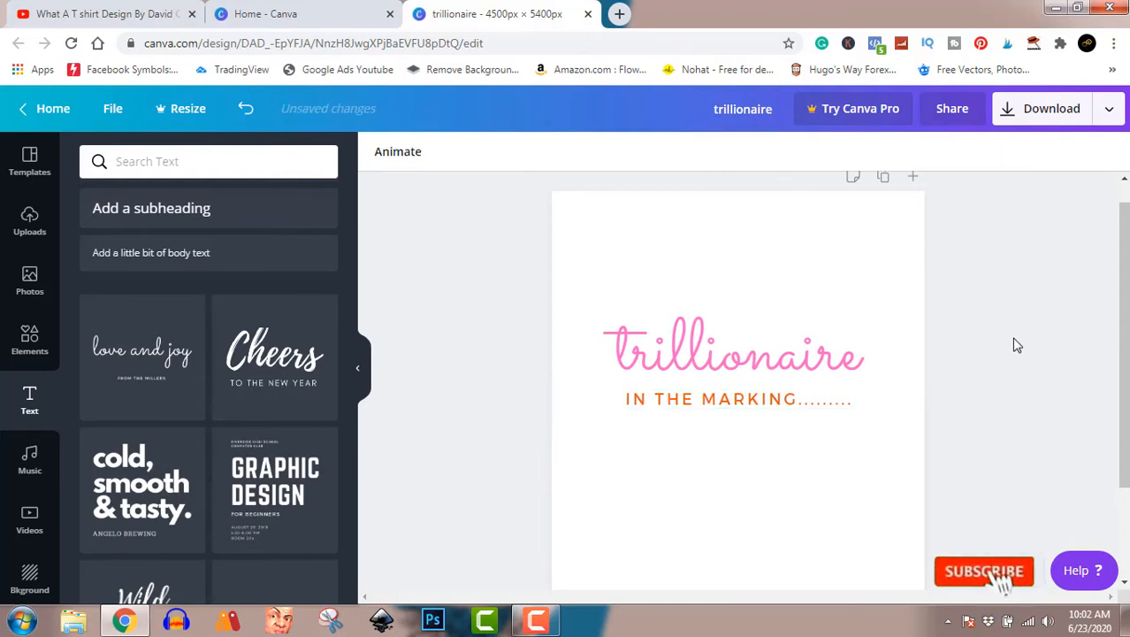
- Enlarge the "trillionaire" heading until its text box spans about the full page width, centred above the orange line, and deselect it
click(831, 354)
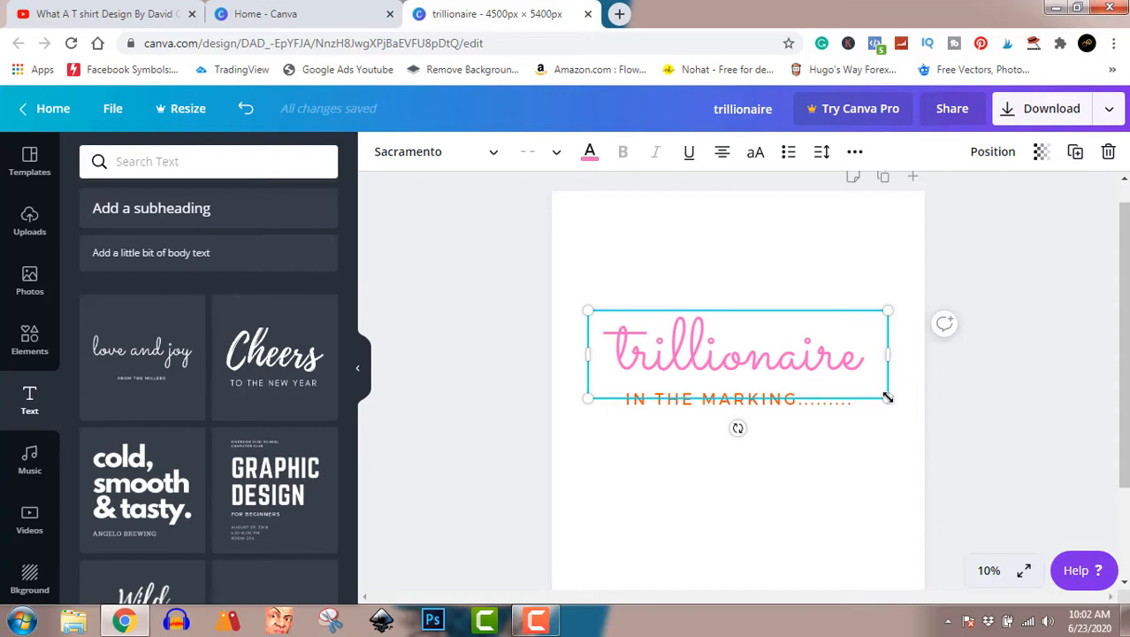
drag(886, 401, 827, 363)
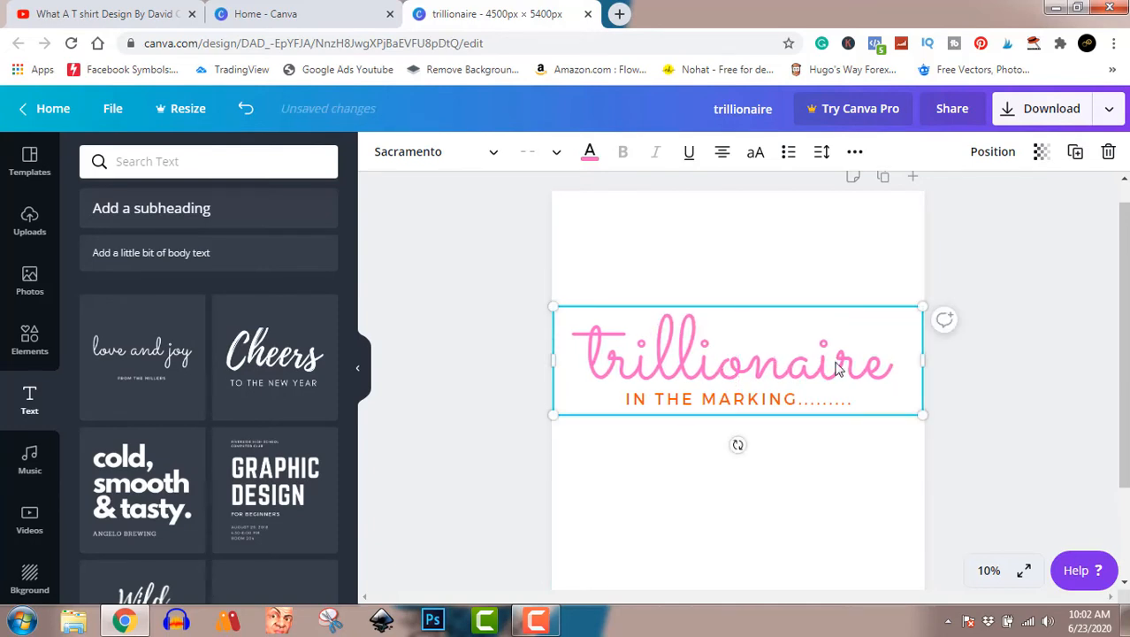
click(1060, 391)
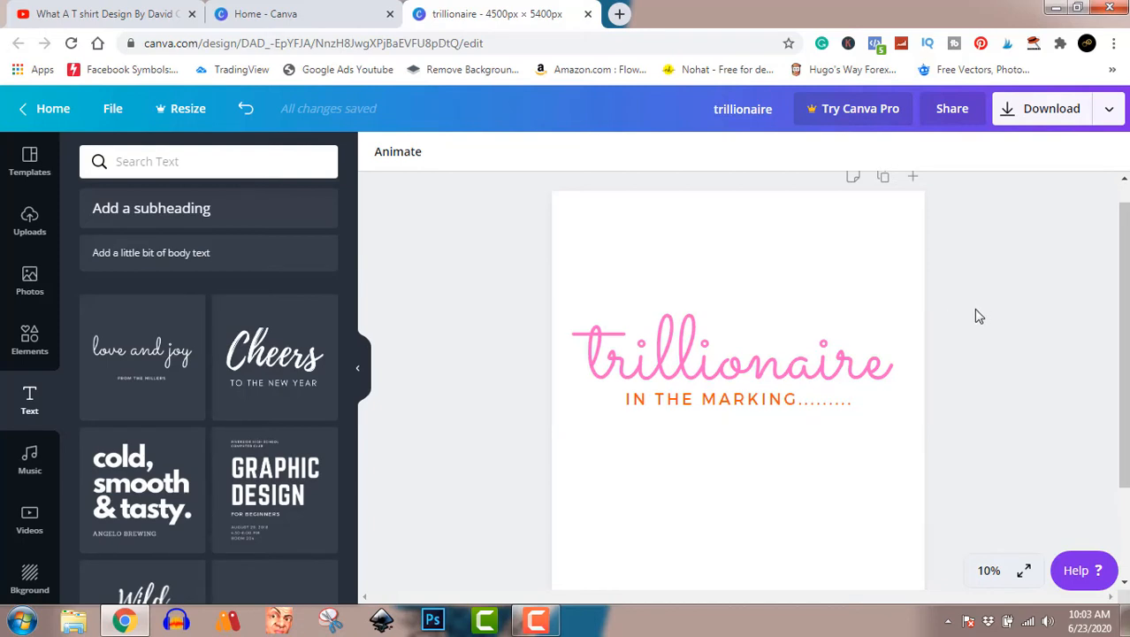
- Try the transparent background option, download the design as a 4500 × 5400 px PNG, and dismiss the Canva Pro offers
click(1047, 115)
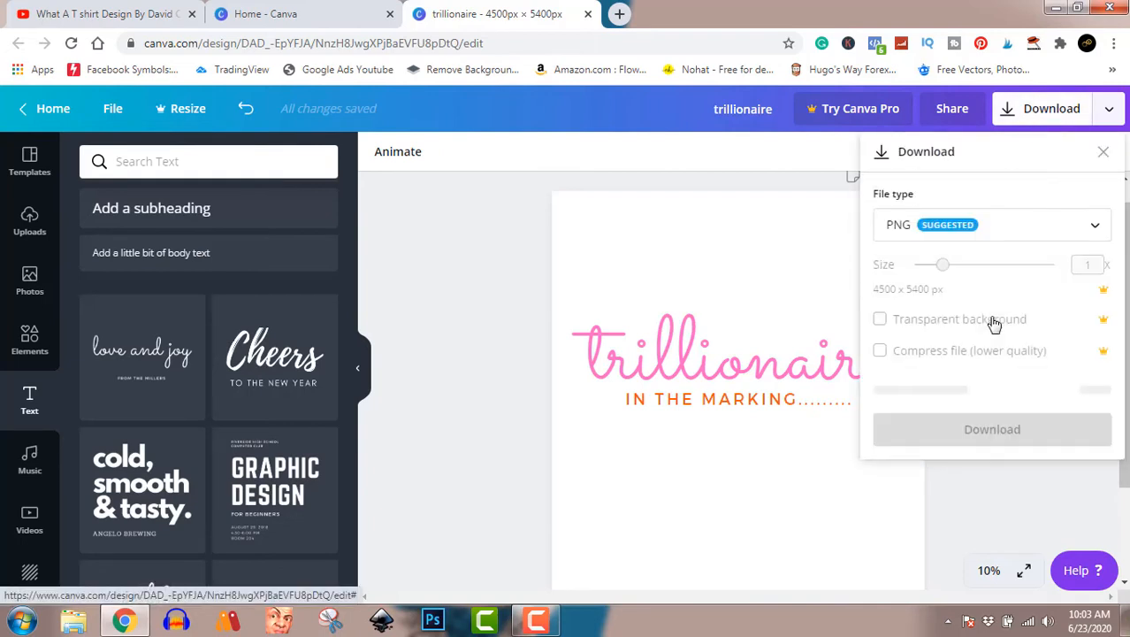
click(920, 325)
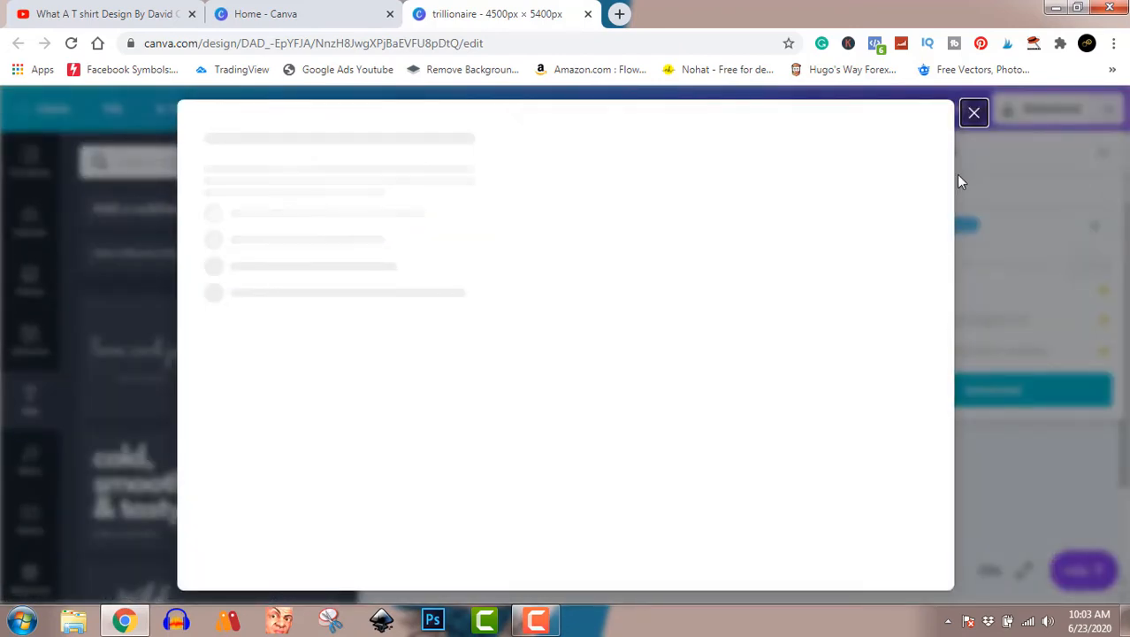
click(974, 116)
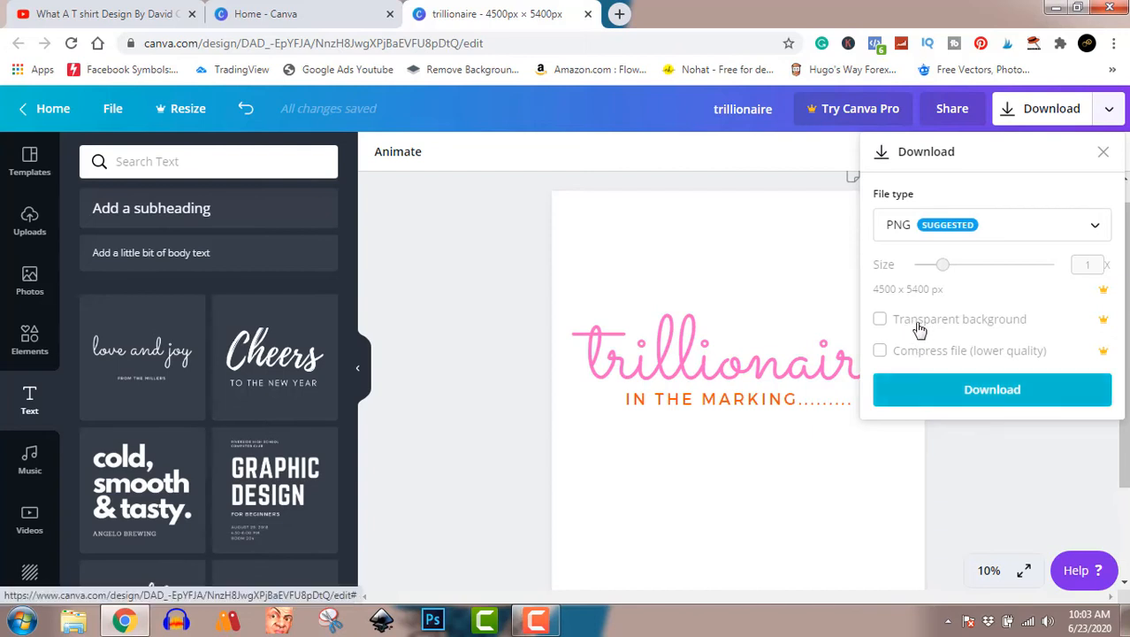
click(943, 395)
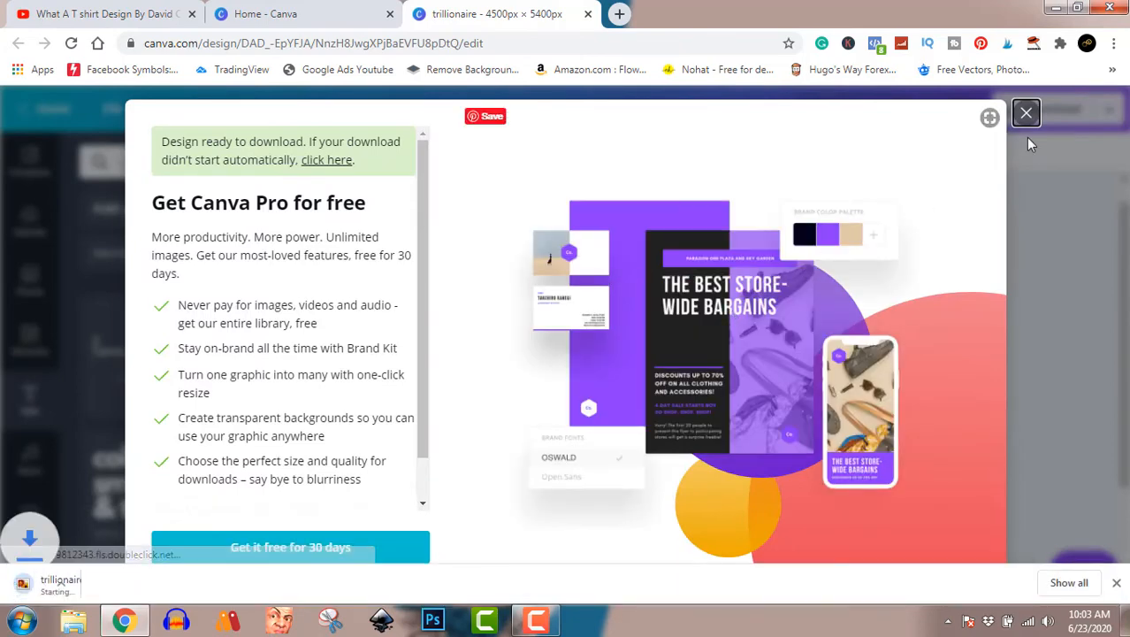
click(1025, 112)
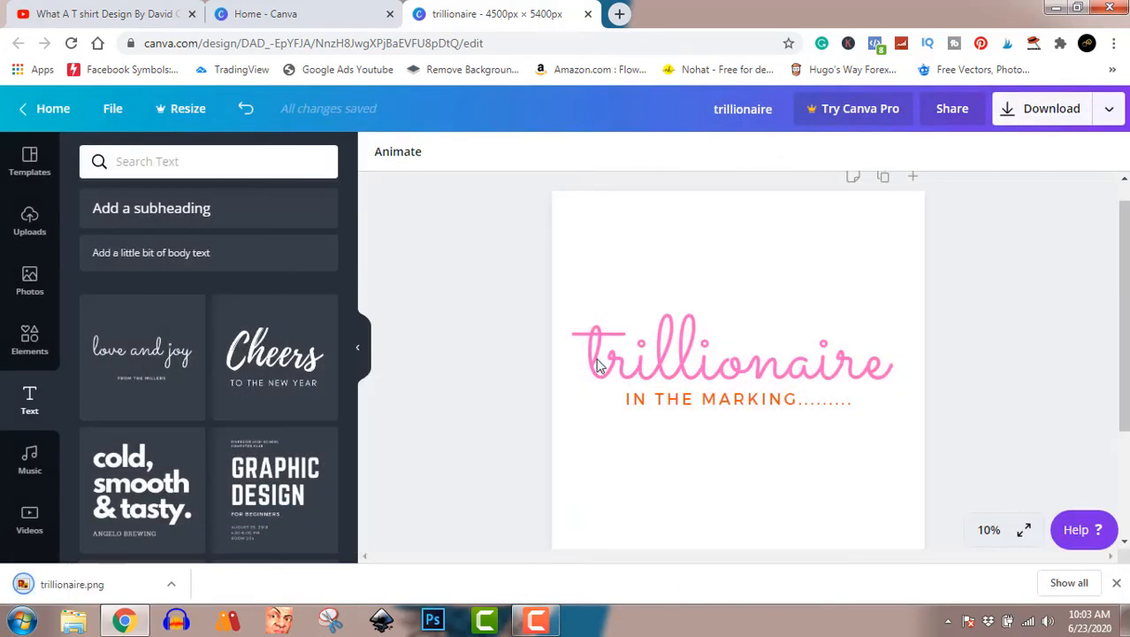
- Show the downloaded trillionaire.png in its Downloads folder and open the image for viewing
click(172, 583)
click(215, 529)
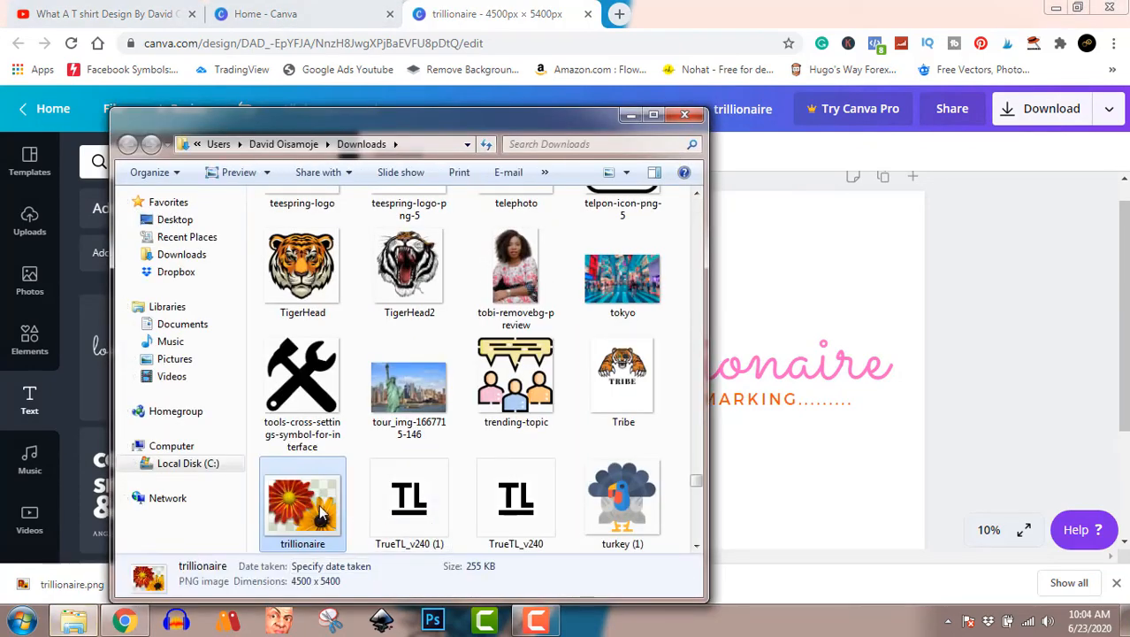
double_click(298, 501)
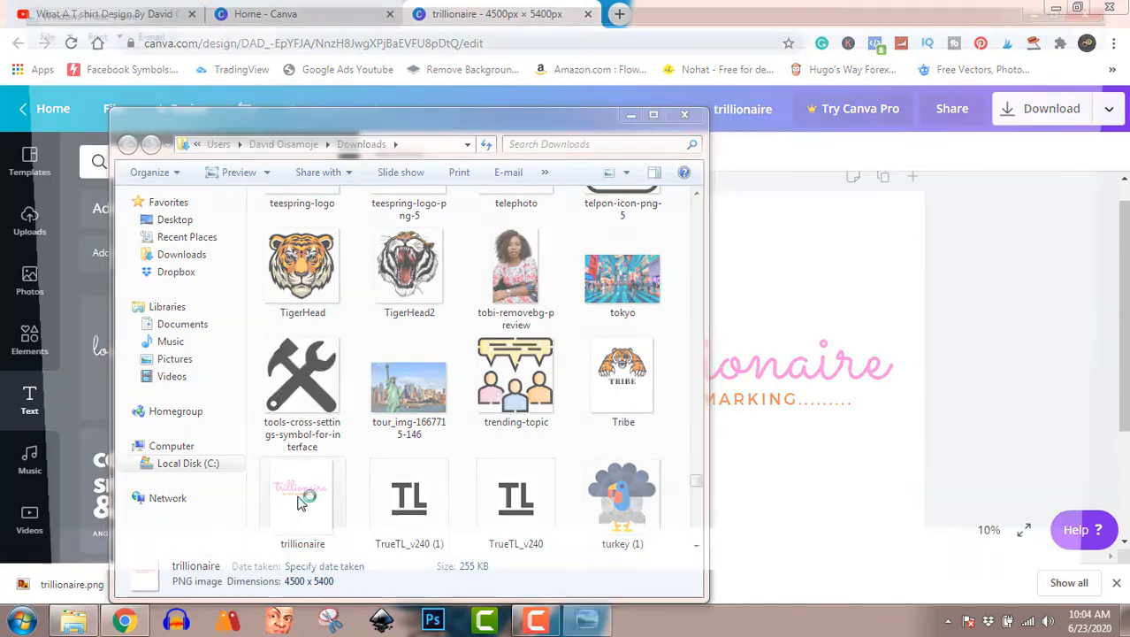